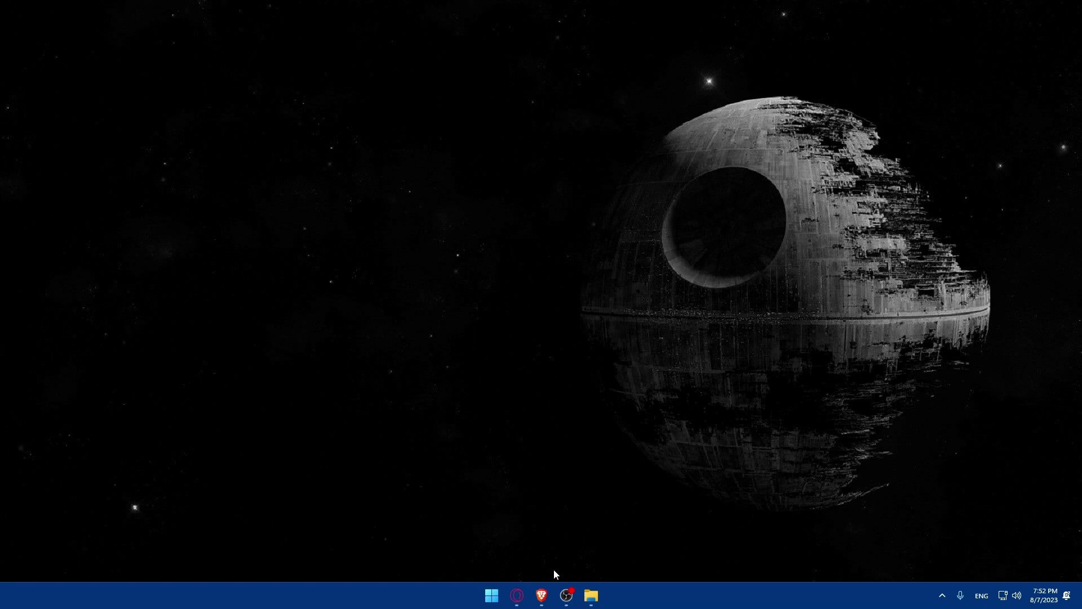
Launch Brave from the taskbar and load stripe.com.
left_click(543, 595)
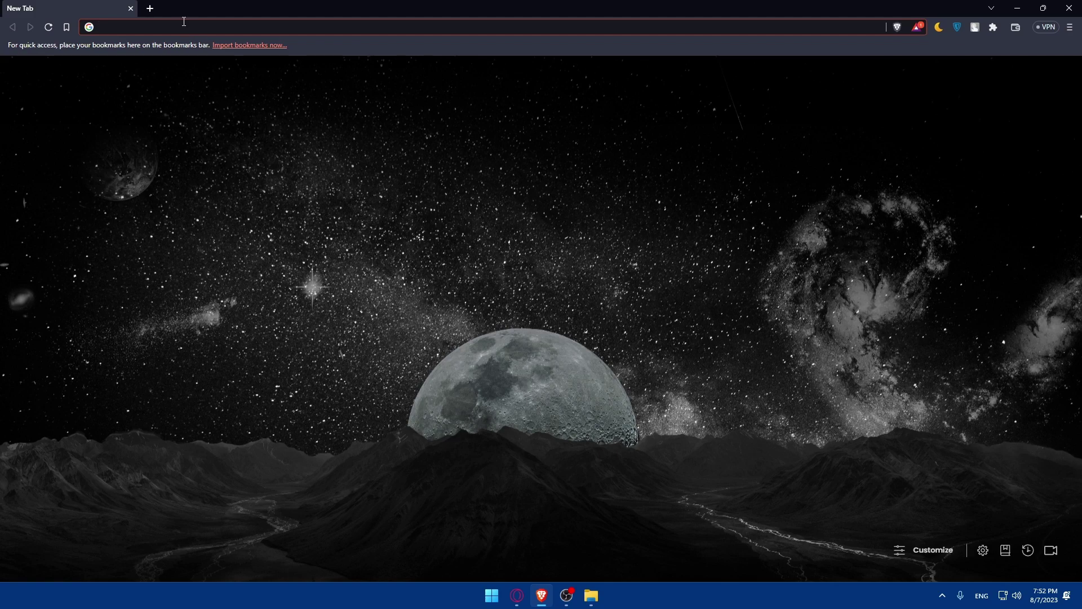
type("stripe.")
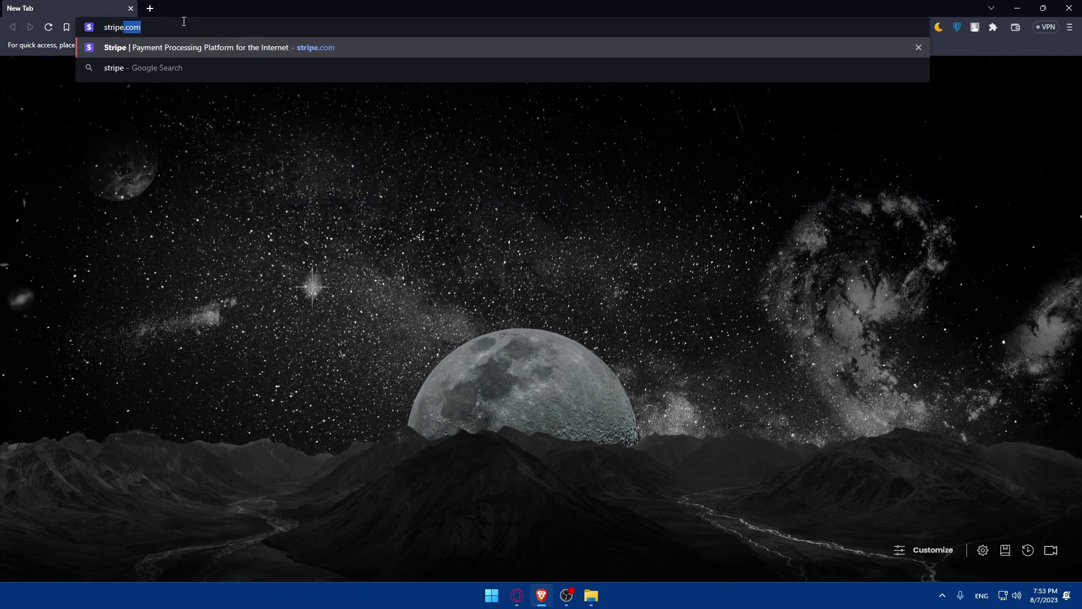
type("com")
key("Return")
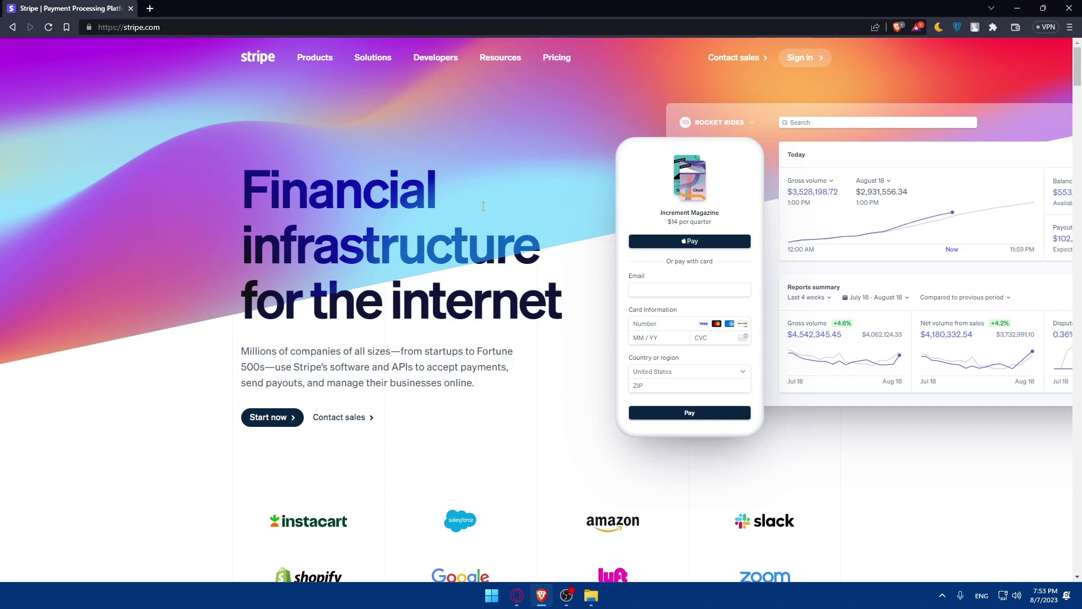
scroll(483, 207, "down", 20)
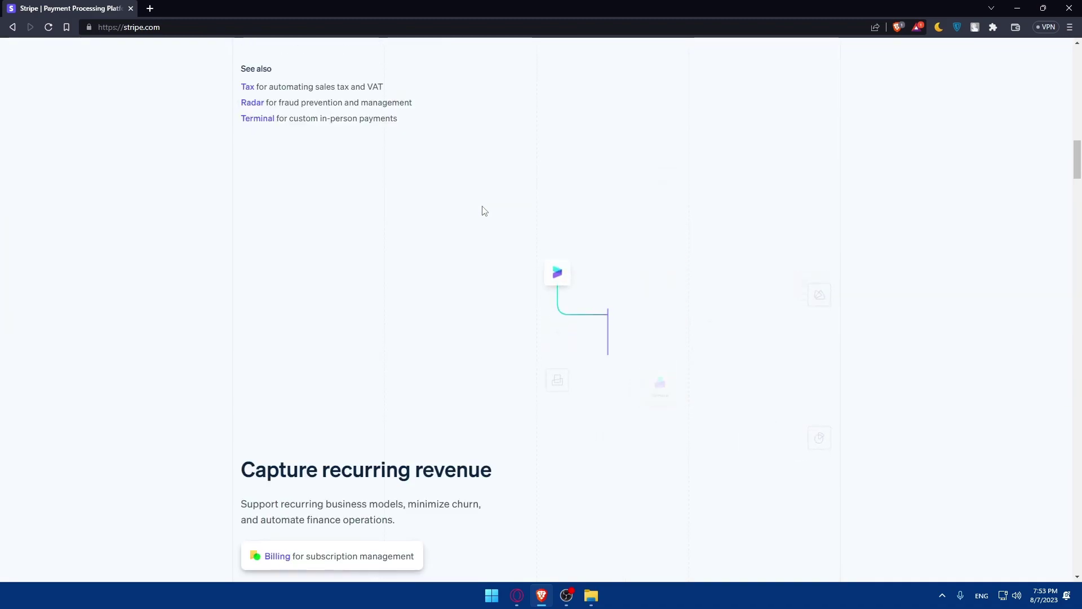
scroll(483, 210, "down", 20)
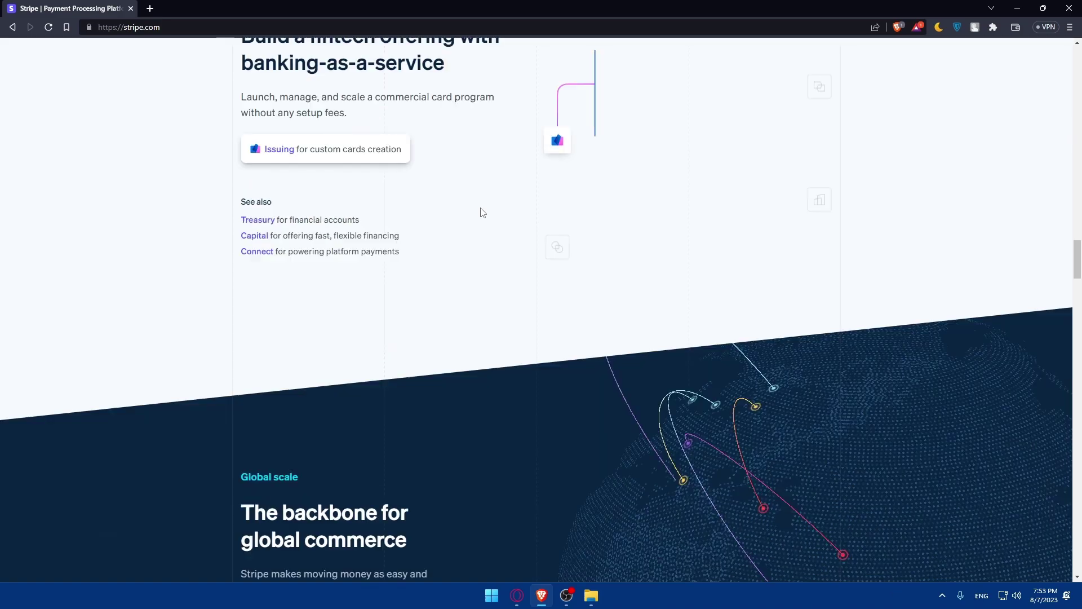
scroll(481, 213, "down", 20)
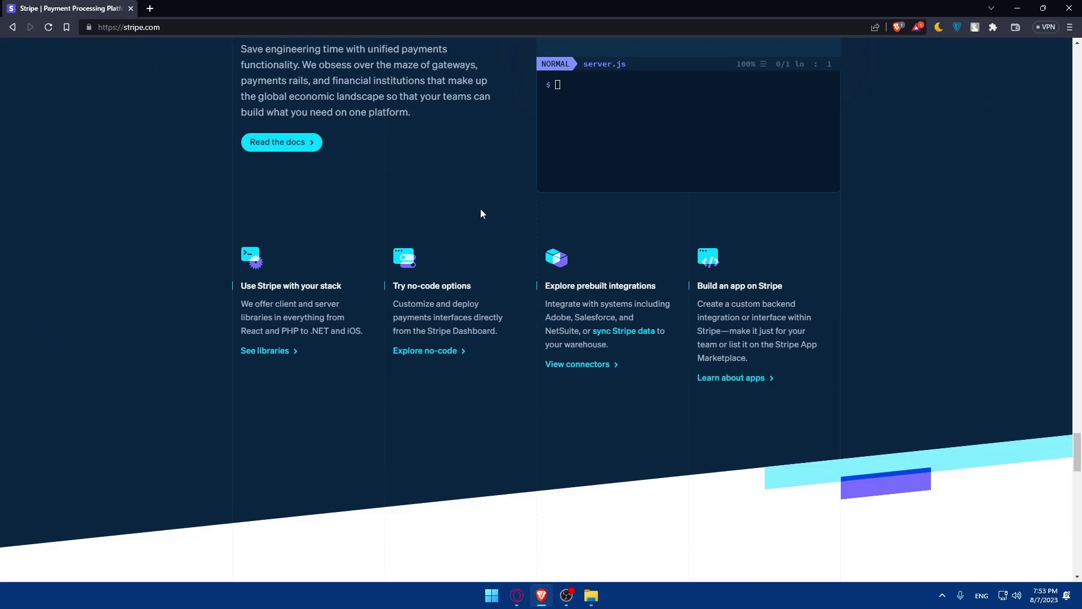
scroll(481, 213, "down", 20)
scroll(484, 243, "up", 20)
scroll(490, 267, "up", 20)
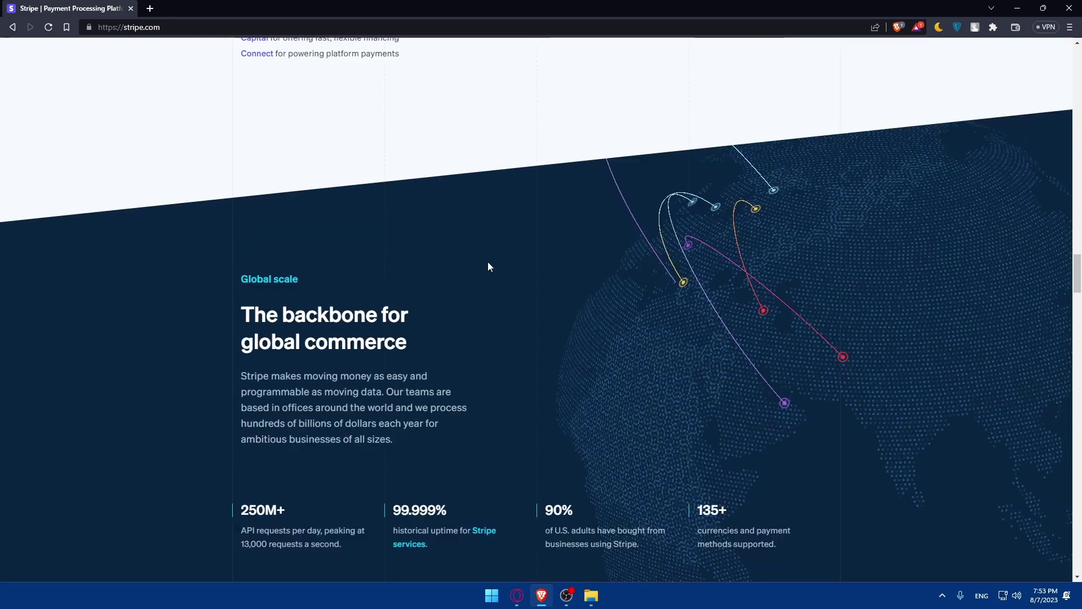
scroll(488, 267, "up", 5)
scroll(489, 267, "up", 3)
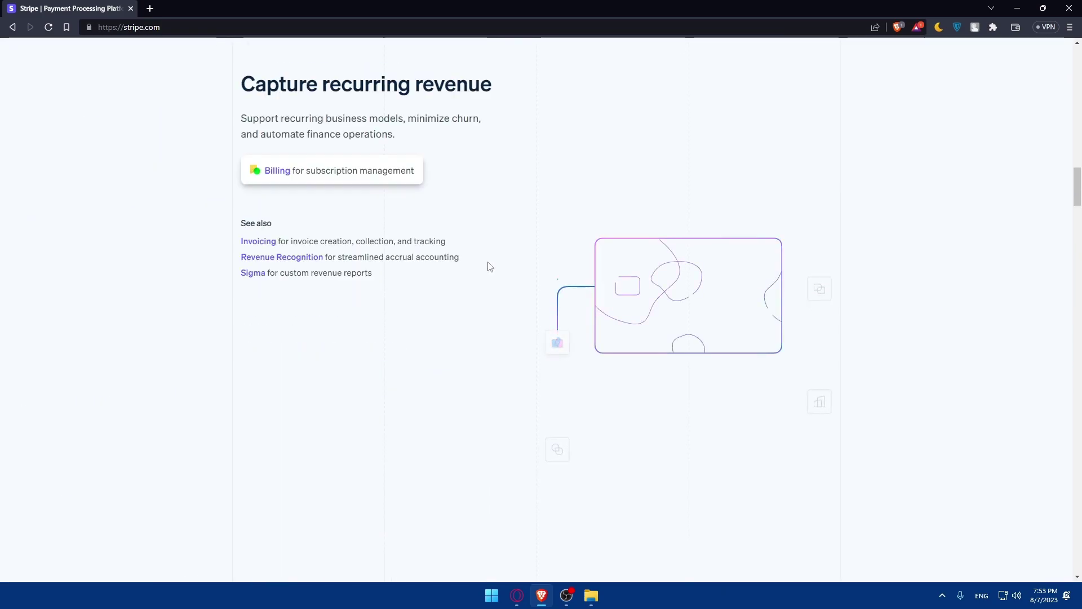
scroll(489, 266, "up", 10)
scroll(488, 265, "down", 2)
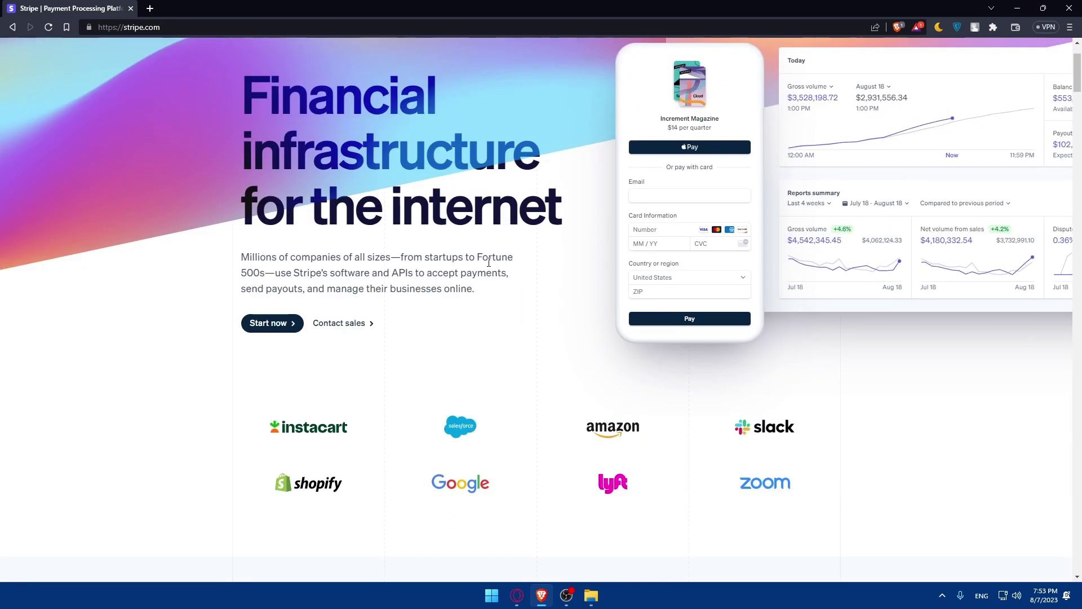
scroll(451, 270, "up", 2)
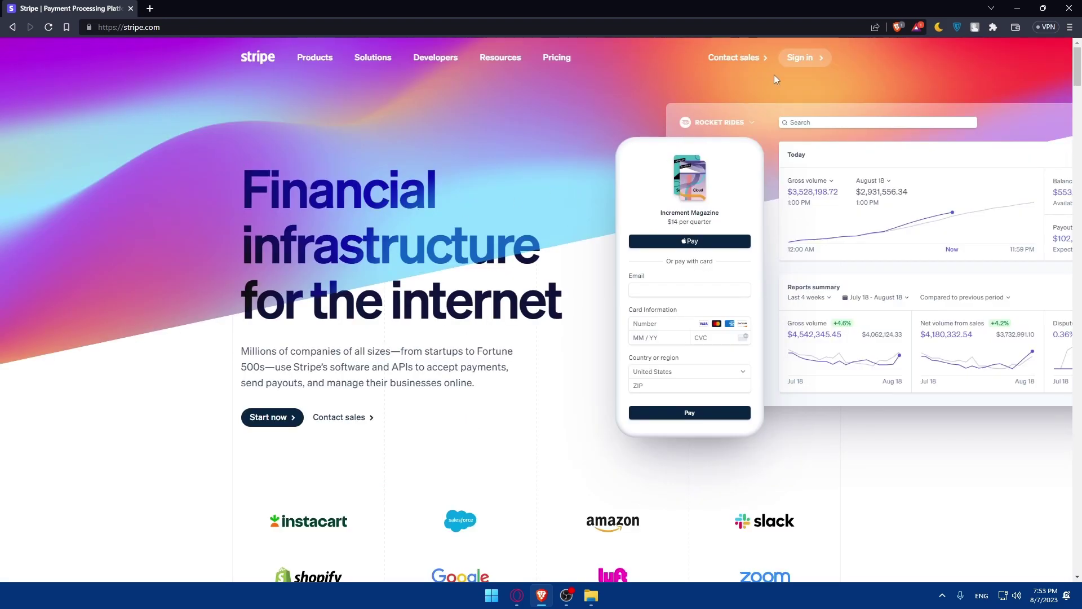
left_click(799, 59)
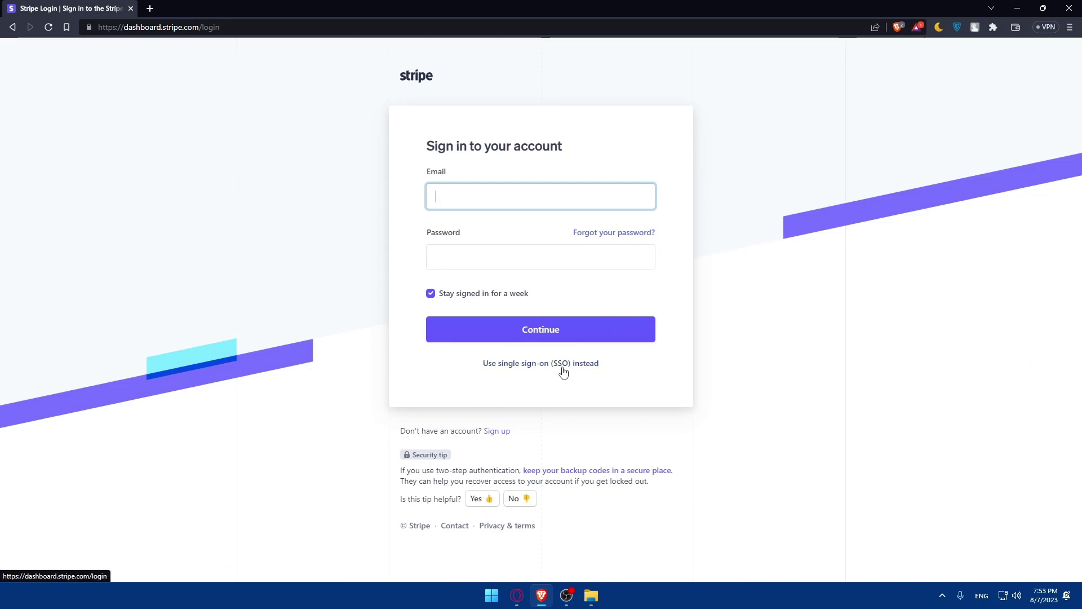
key("alt+Left")
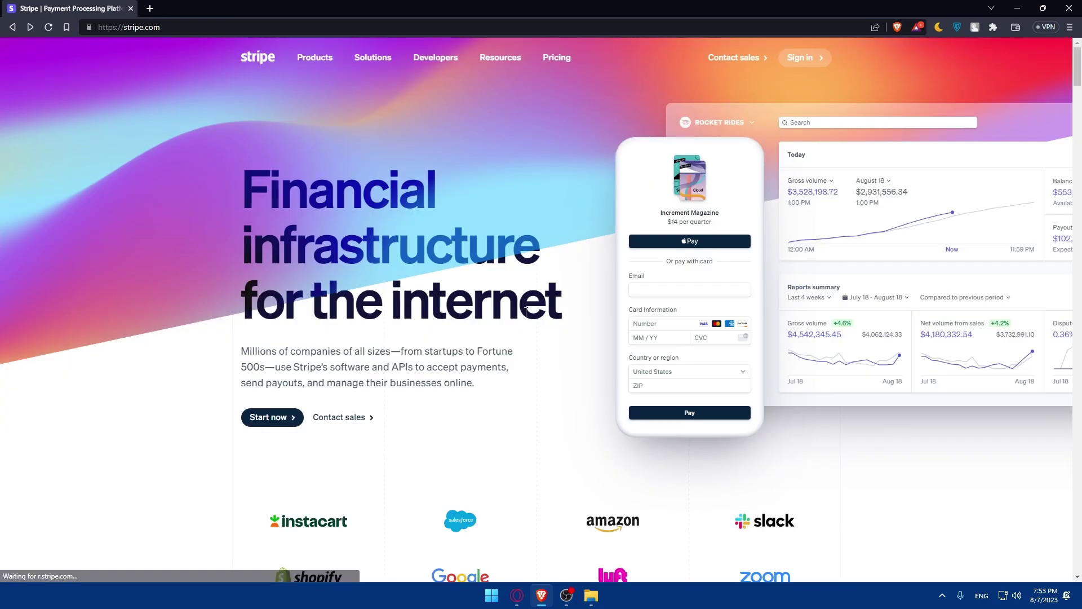
Start a new Stripe account and magnify the screen around the sign-up form.
left_click(291, 417)
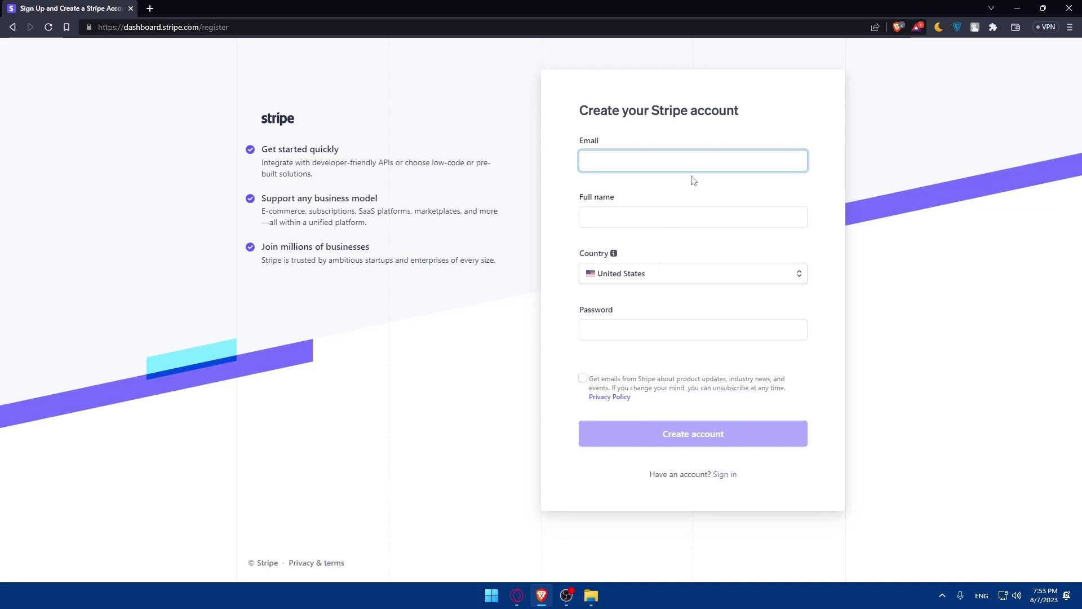
key("super+plus")
type("--")
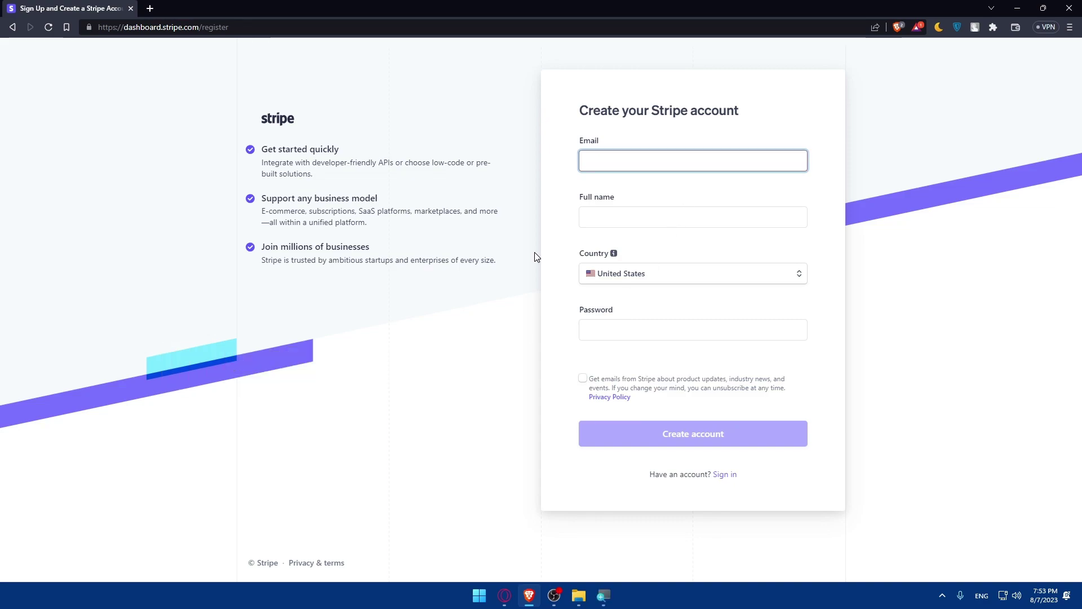
key("super+plus")
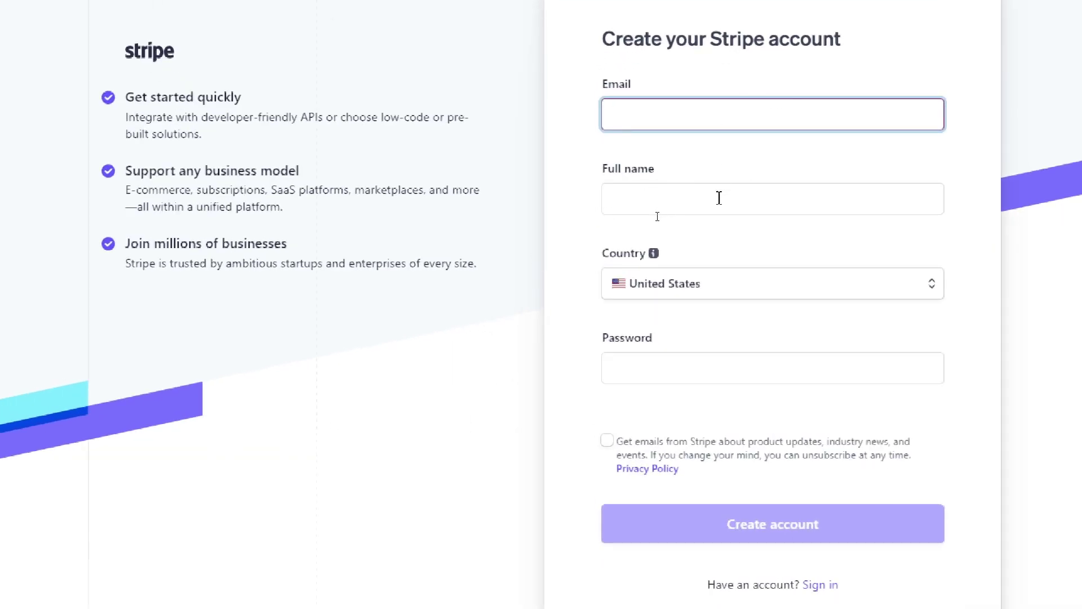
left_click(718, 200)
left_click(645, 289)
key("Escape")
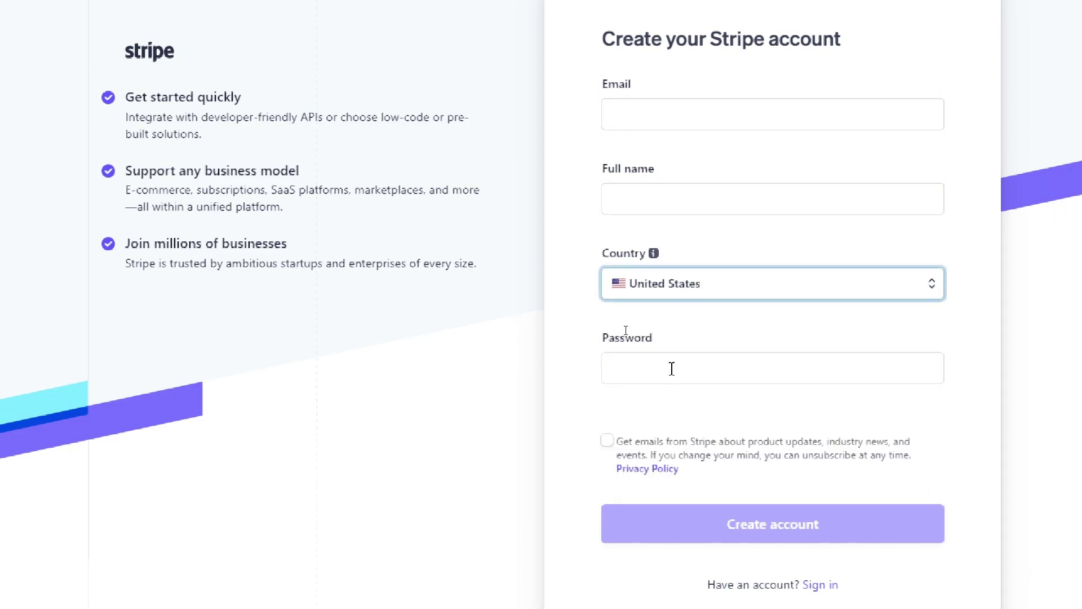
key("super")
Fill in a saved email, the full name and a password, then submit the sign-up form.
left_click(638, 106)
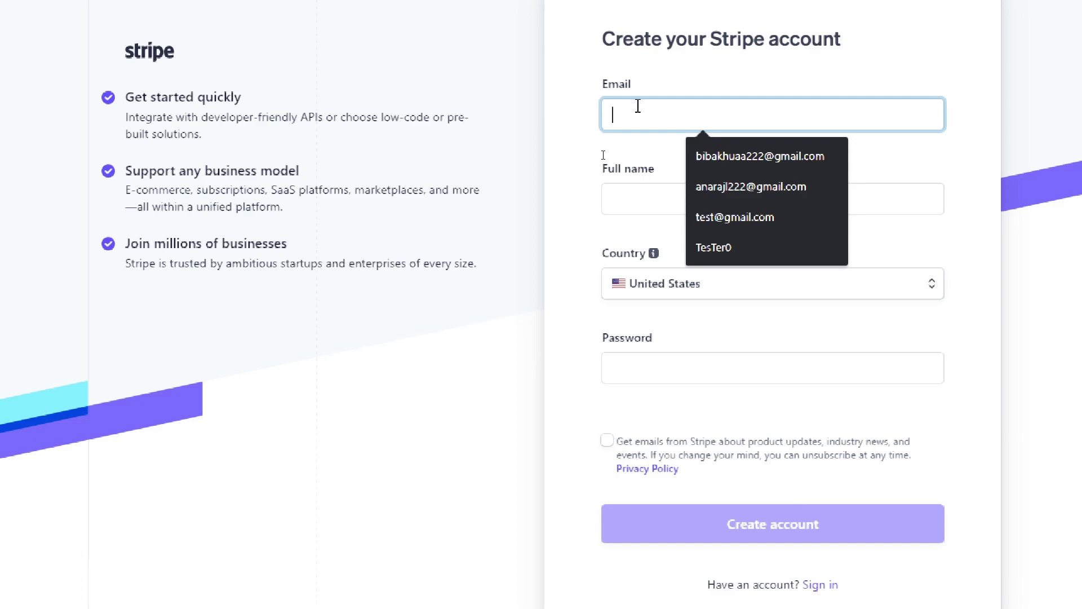
left_click(733, 156)
left_click(365, 336)
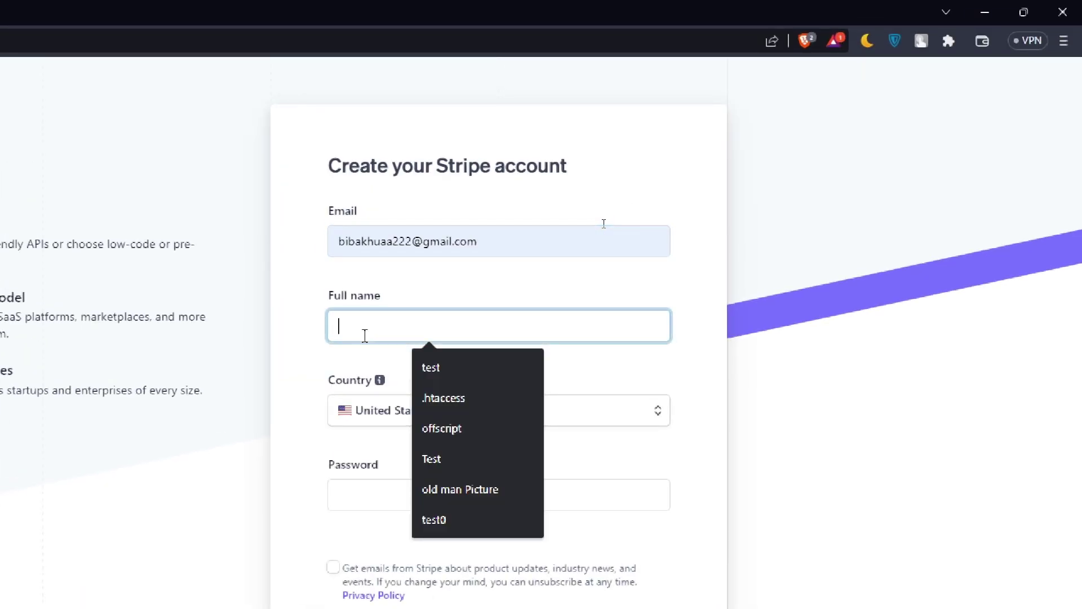
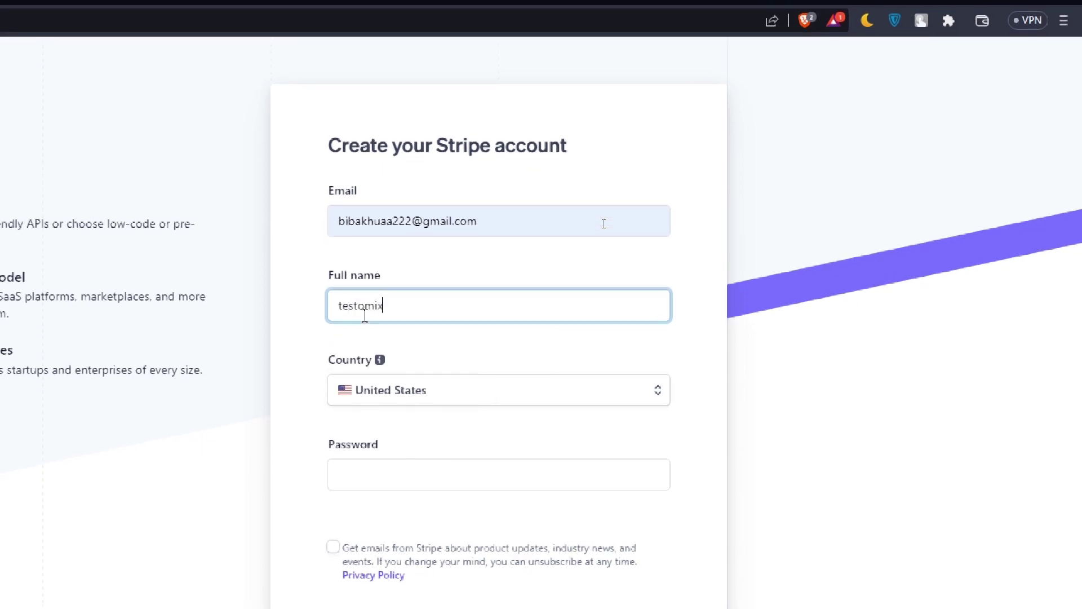
left_click(384, 481)
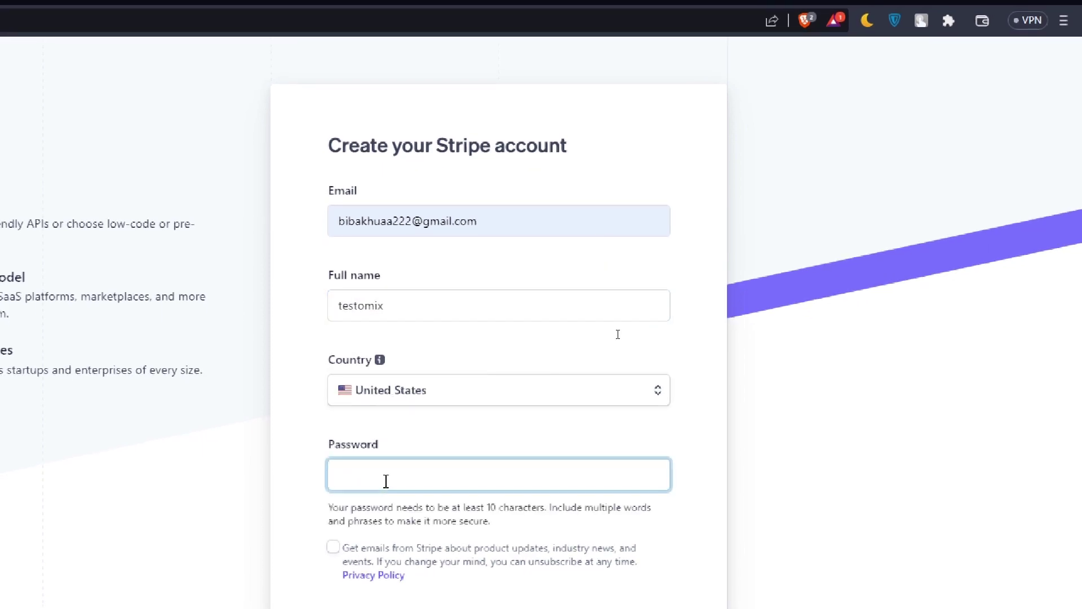
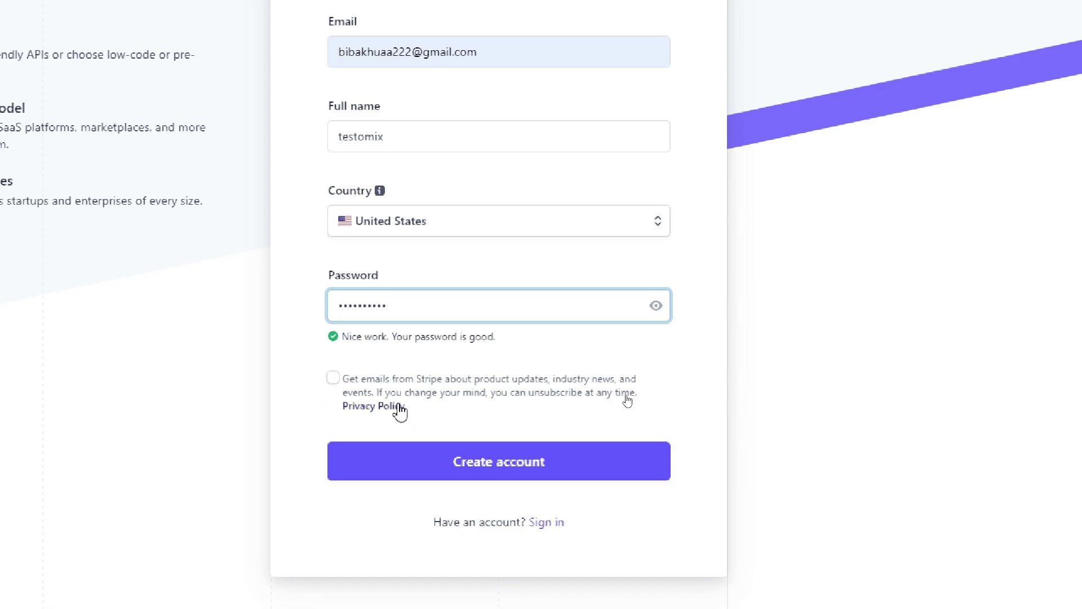
scroll(394, 51, "up", 1)
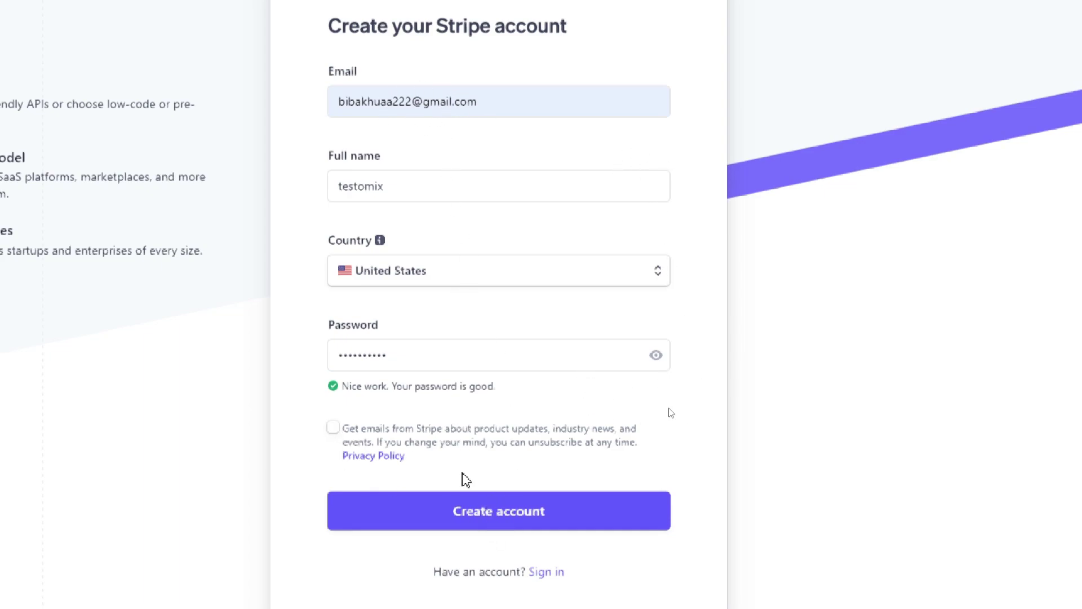
left_click(498, 511)
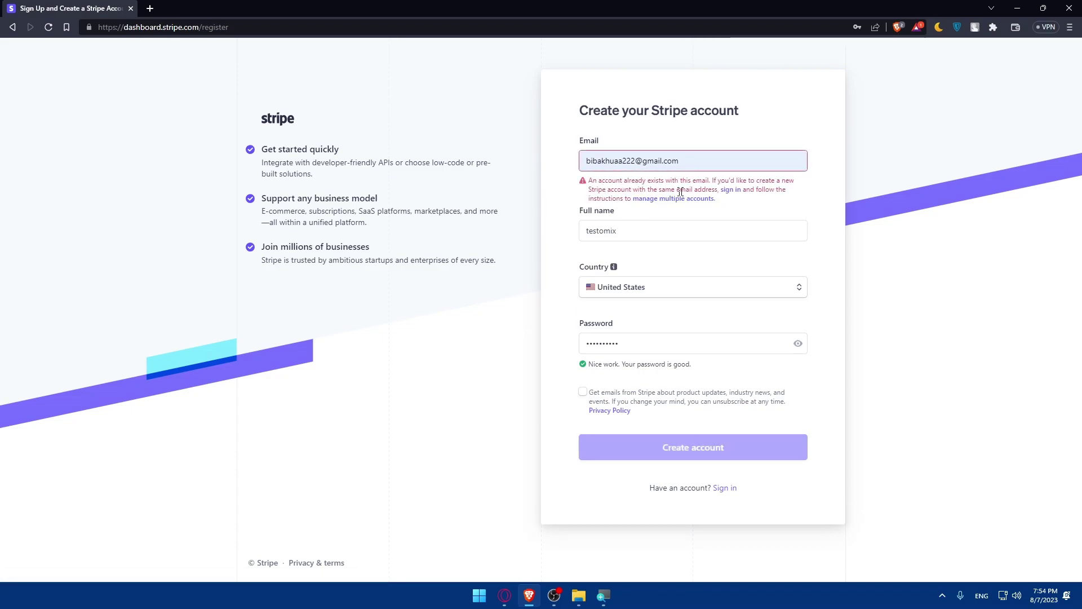
Attempt sign-in to the existing Stripe account, then choose 'Forgot your password?'.
left_click(728, 491)
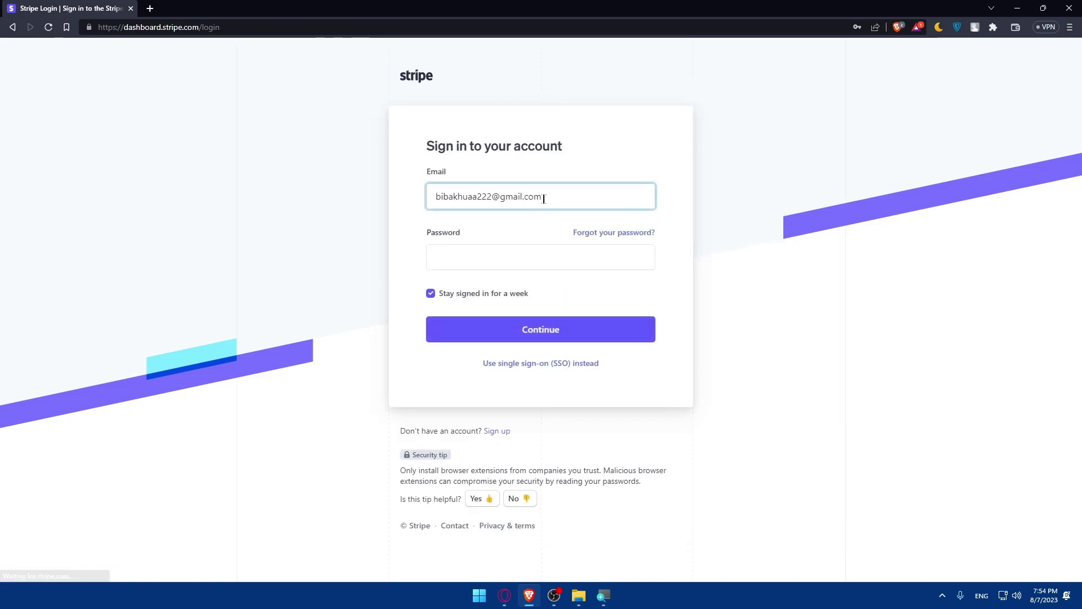
left_click(555, 252)
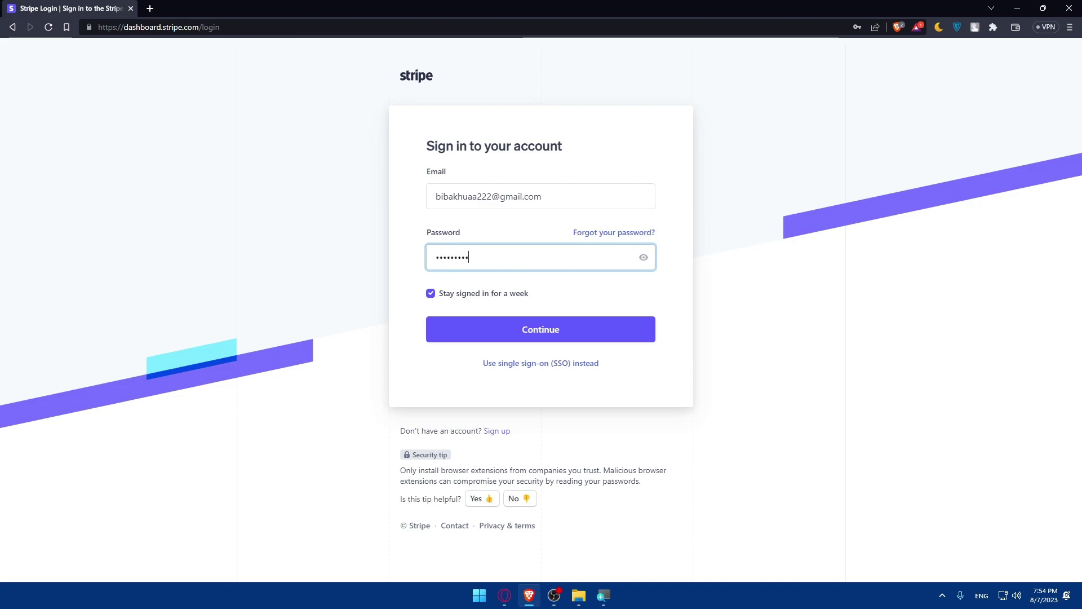
left_click(533, 330)
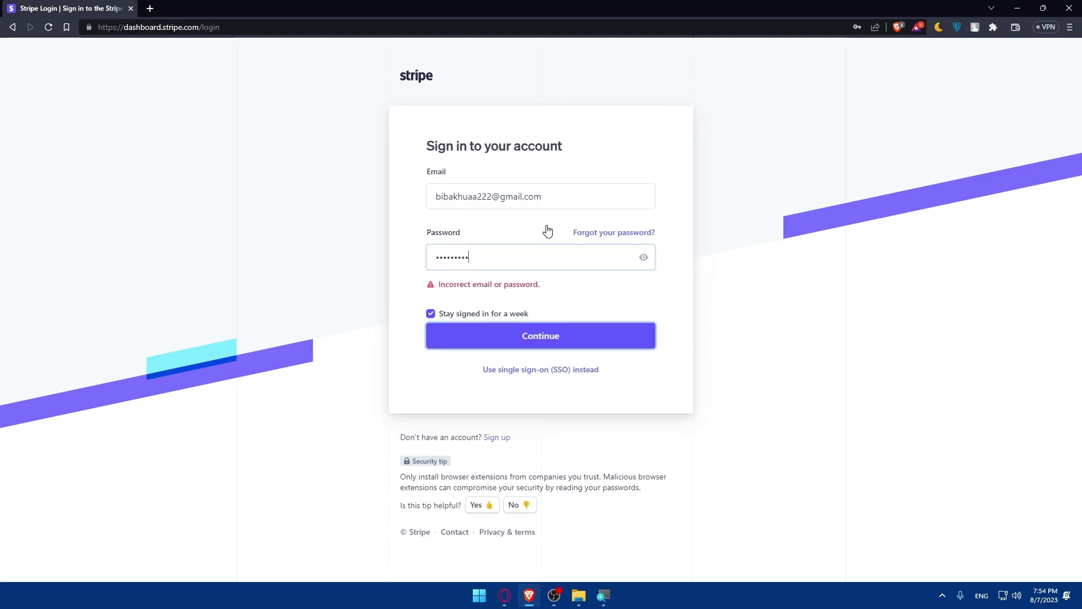
type("••")
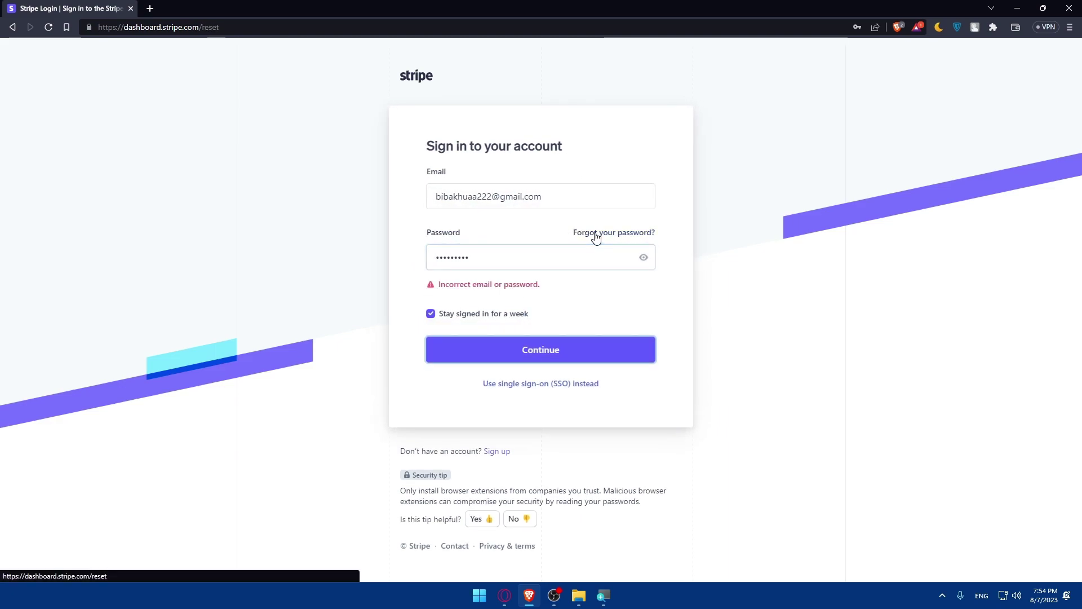
left_click(594, 233)
Send the Stripe password reset request and return to the Stripe tab.
left_click(575, 274)
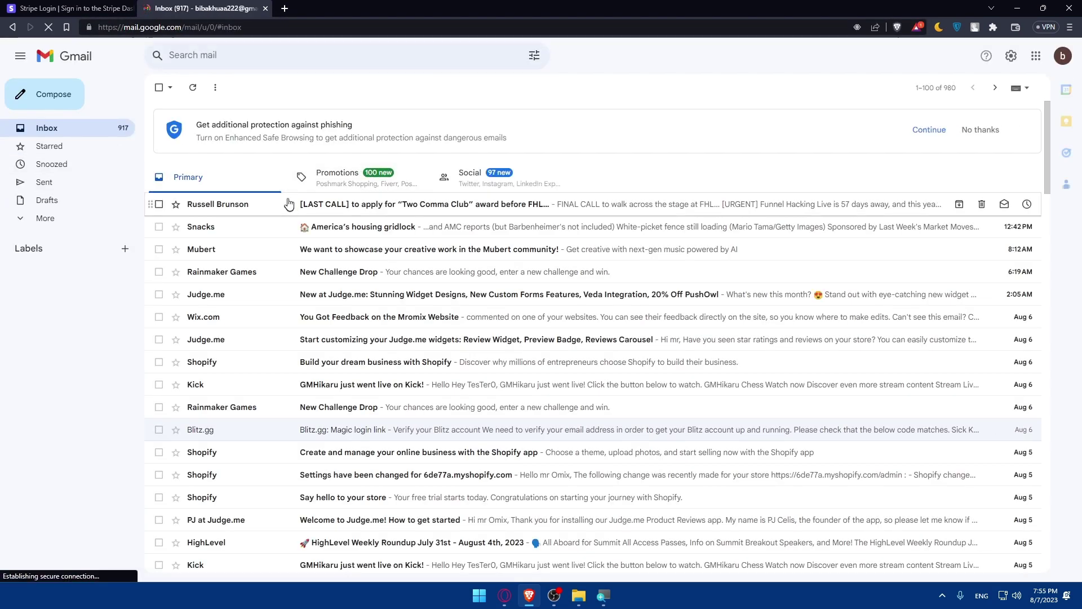
left_click(70, 9)
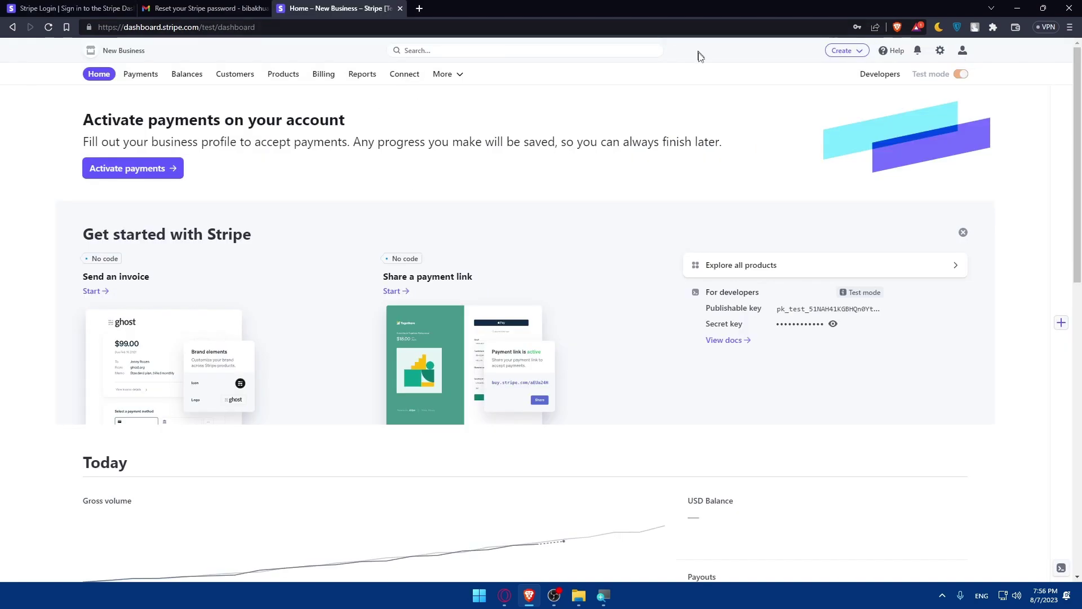
Close the Gmail tab showing the 'Reset your Stripe password' email.
left_click(264, 8)
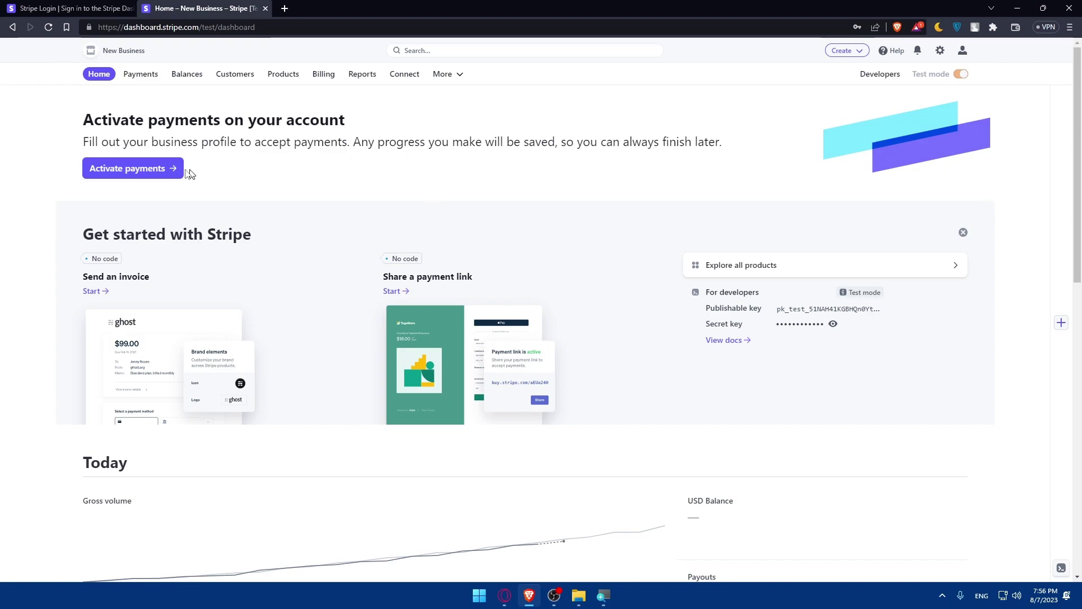
Open the Activate payments onboarding, close it confirming Leave, and open a blank tab.
left_click(145, 174)
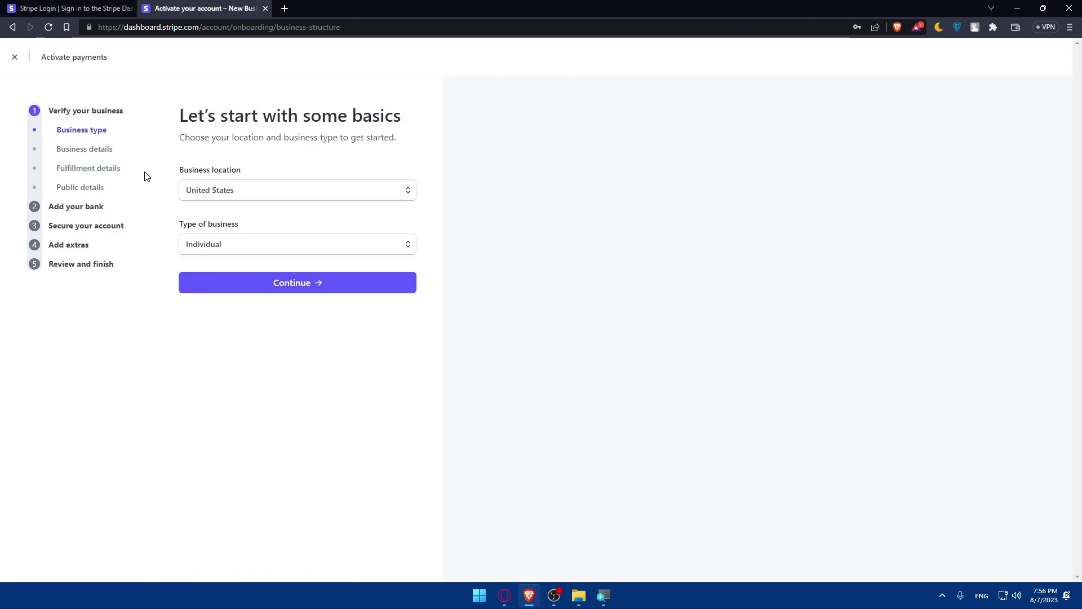
left_click_drag(42, 110, 89, 164)
left_click(114, 289)
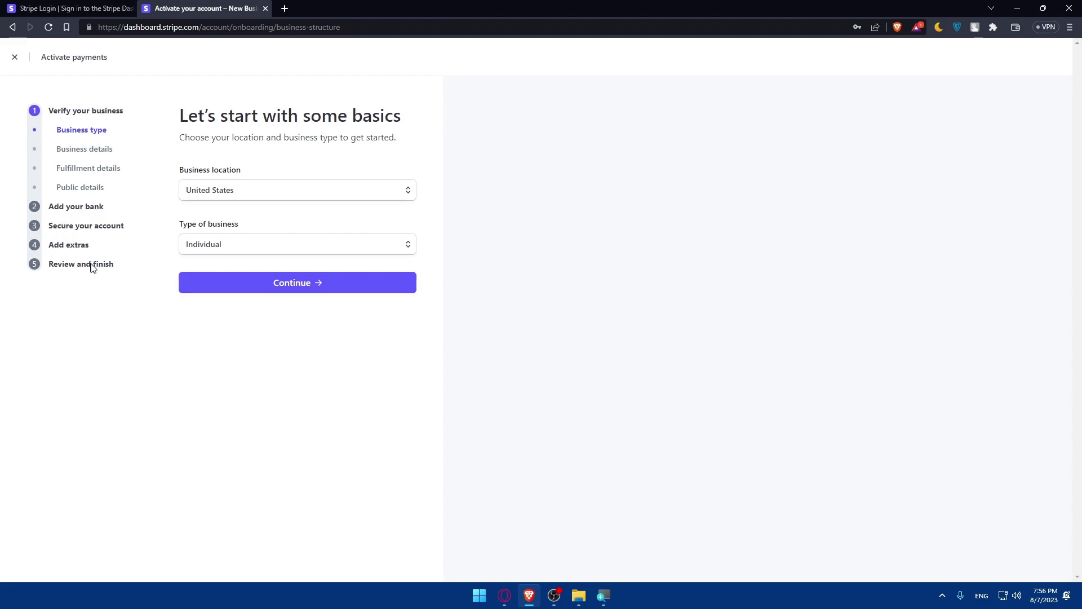
left_click(265, 8)
left_click(586, 92)
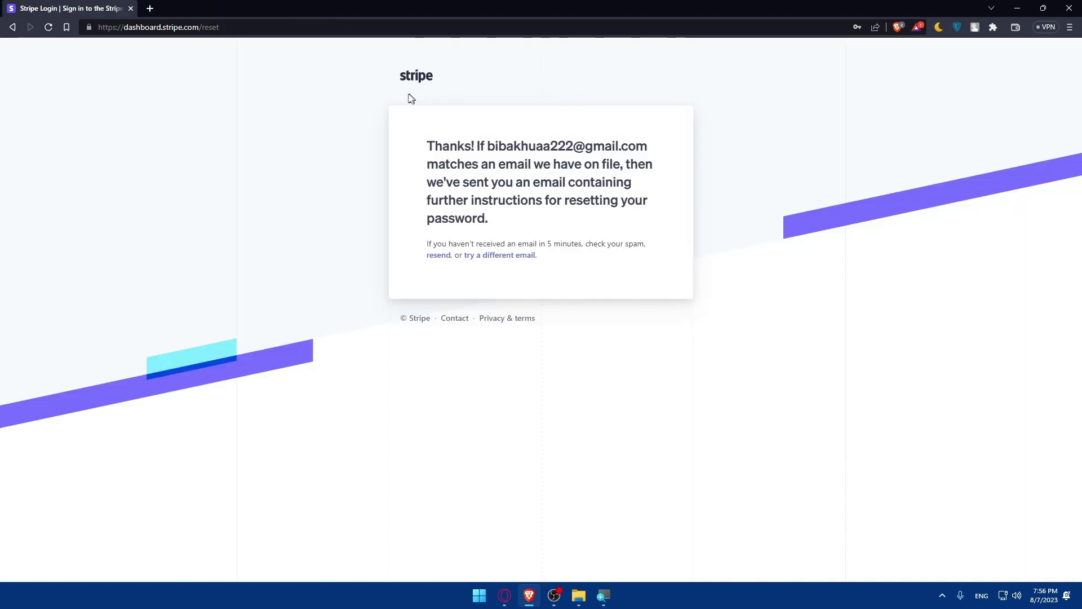
left_click(149, 8)
Close the last Stripe tab and load the Shopify website.
left_click(131, 8)
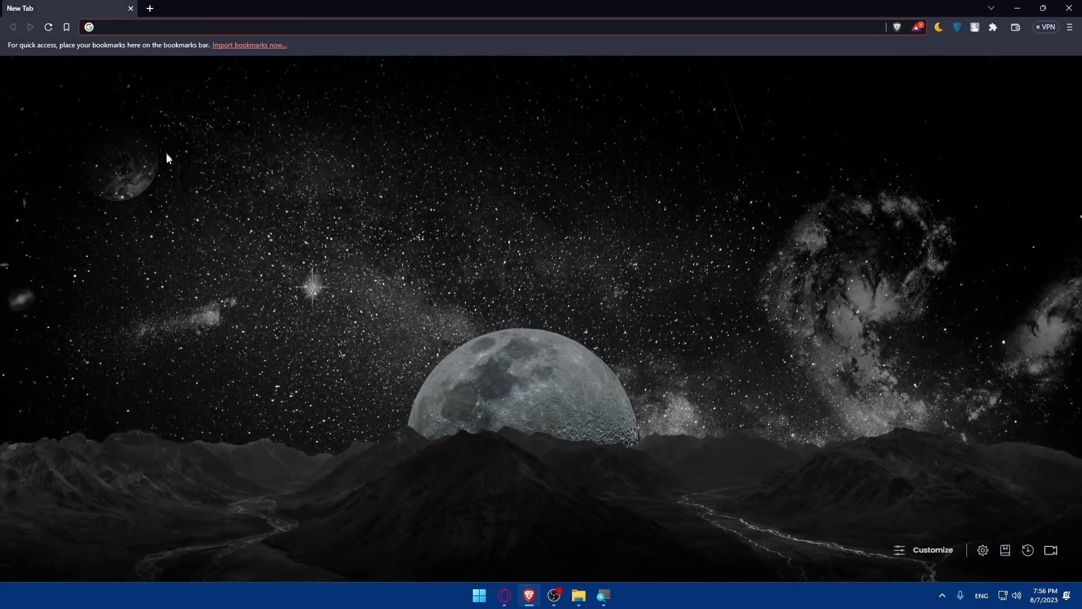
left_click(150, 28)
type("sh")
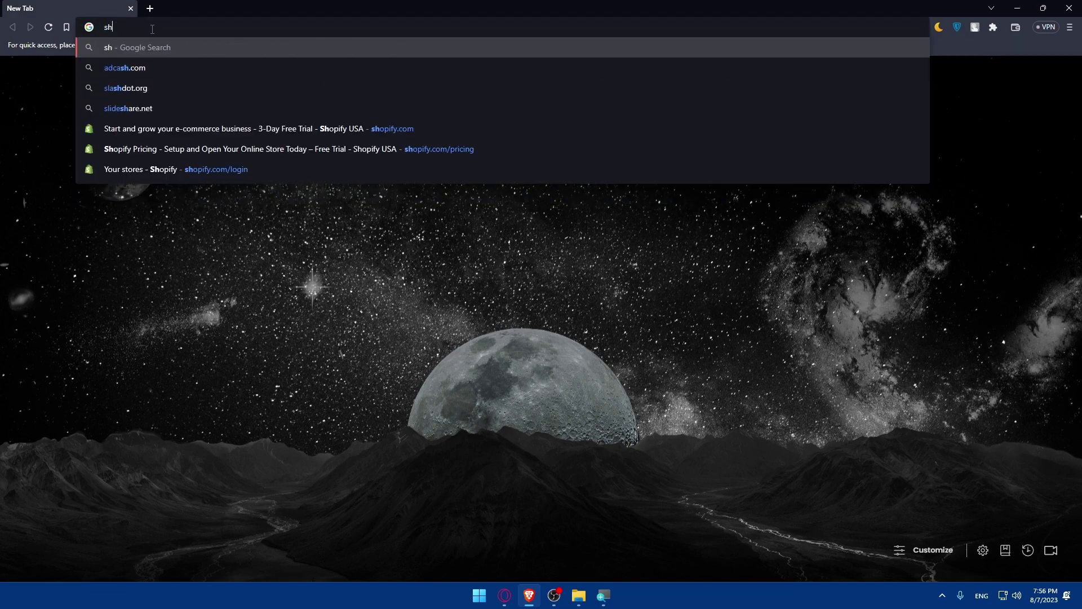
type("o")
key("Return")
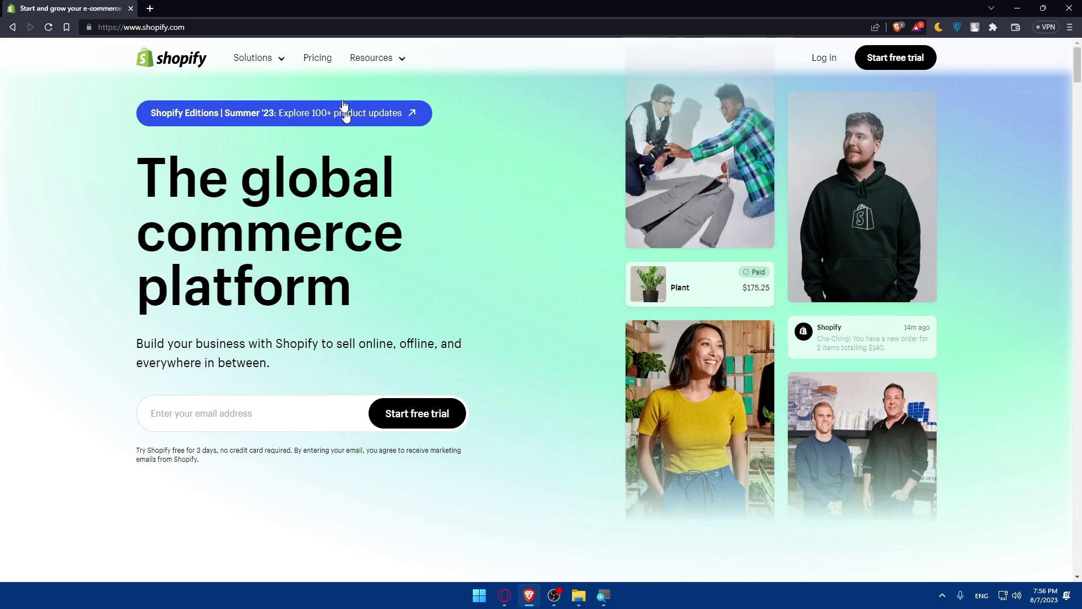
On Shopify's pricing page, expand and scroll through the full plan feature comparison.
left_click(337, 62)
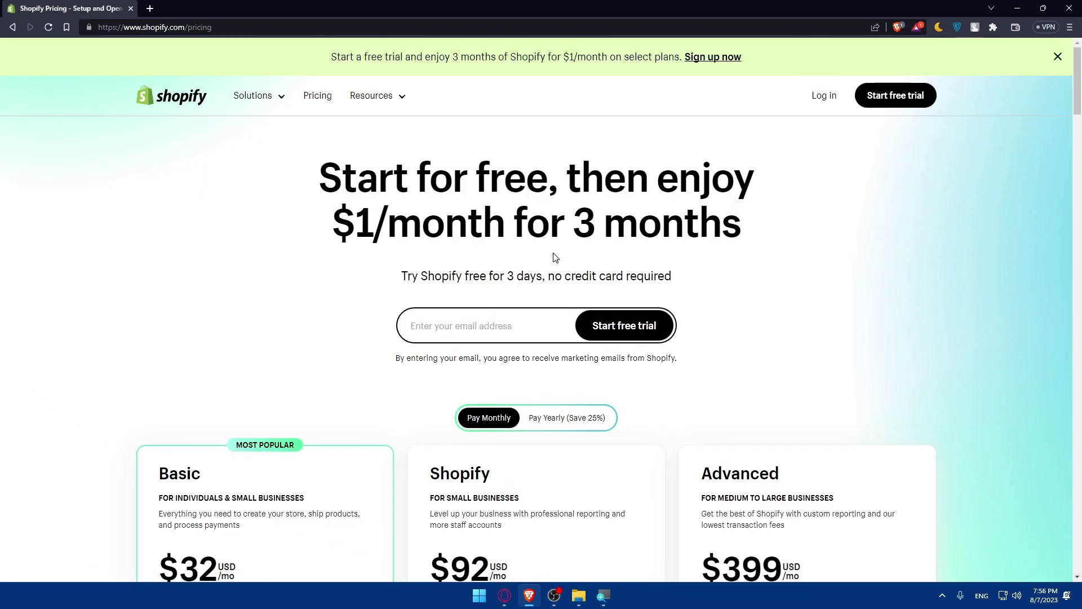
scroll(555, 258, "down", 10)
left_click(483, 355)
scroll(485, 338, "down", 10)
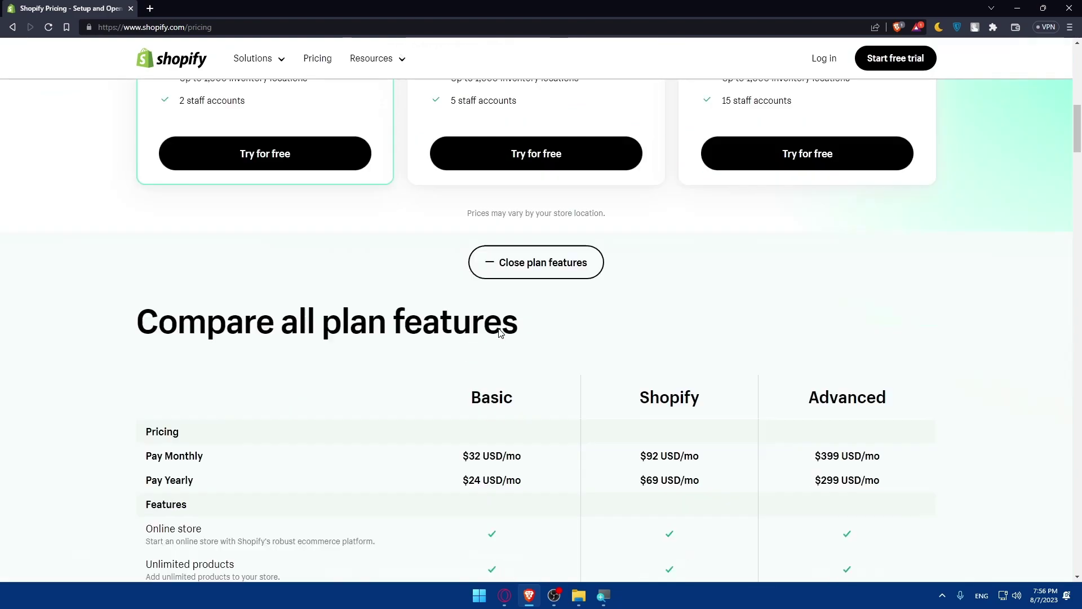
scroll(492, 300, "up", 3)
scroll(492, 296, "down", 6)
scroll(492, 295, "down", 10)
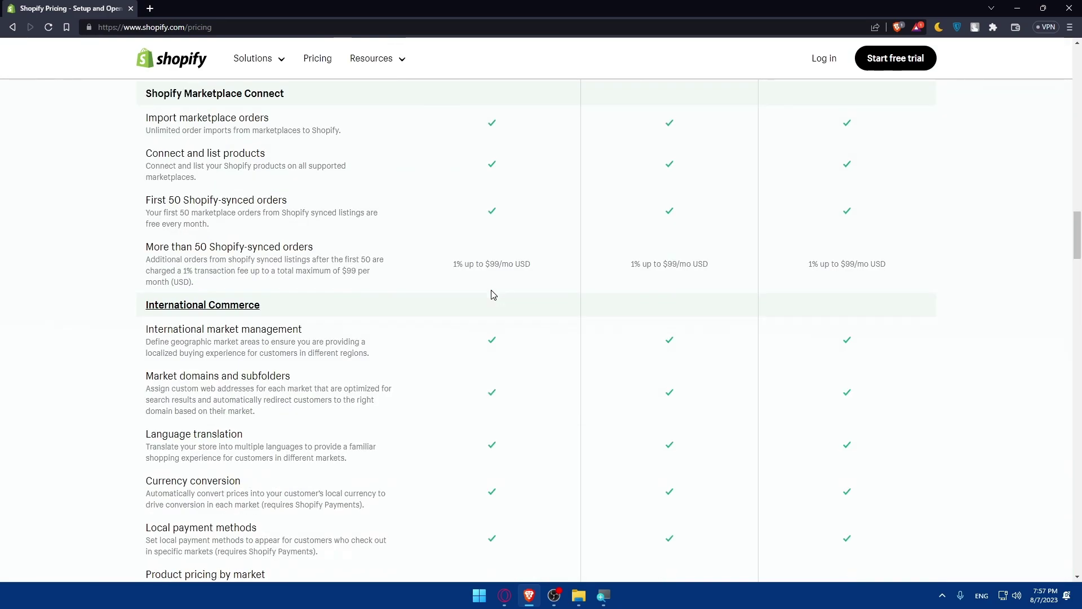
scroll(492, 294, "down", 3)
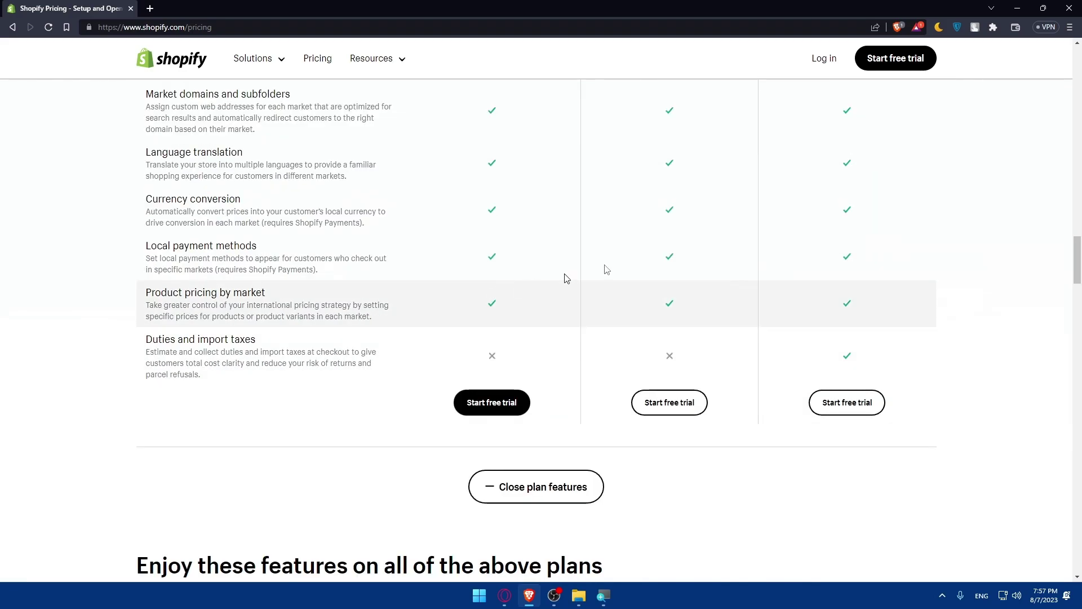
Log in with the store owner's account and collapse the trial reminder on admin Home.
left_click(821, 63)
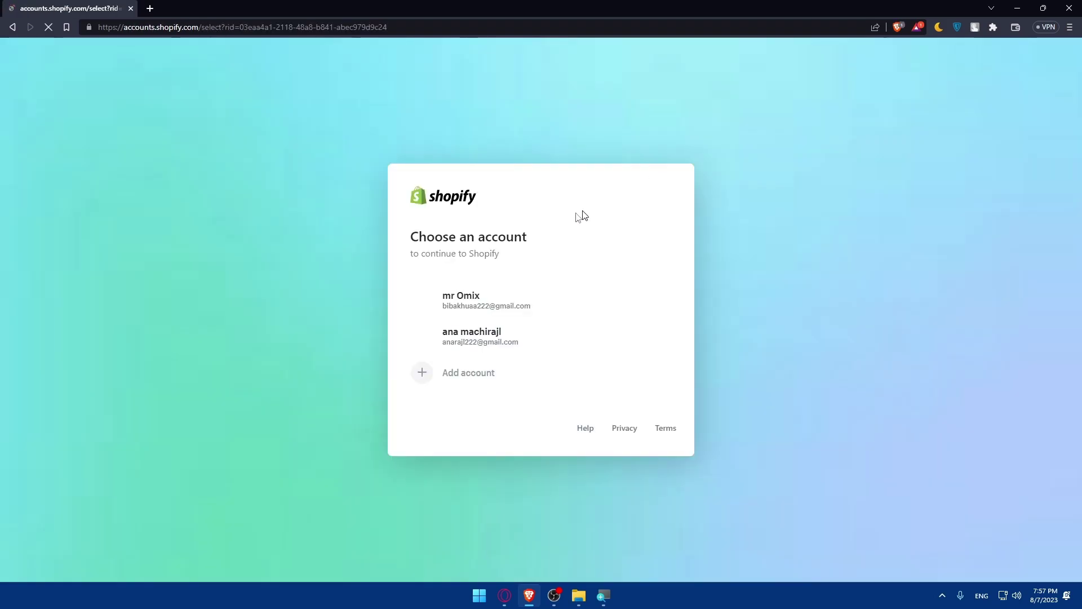
left_click(488, 304)
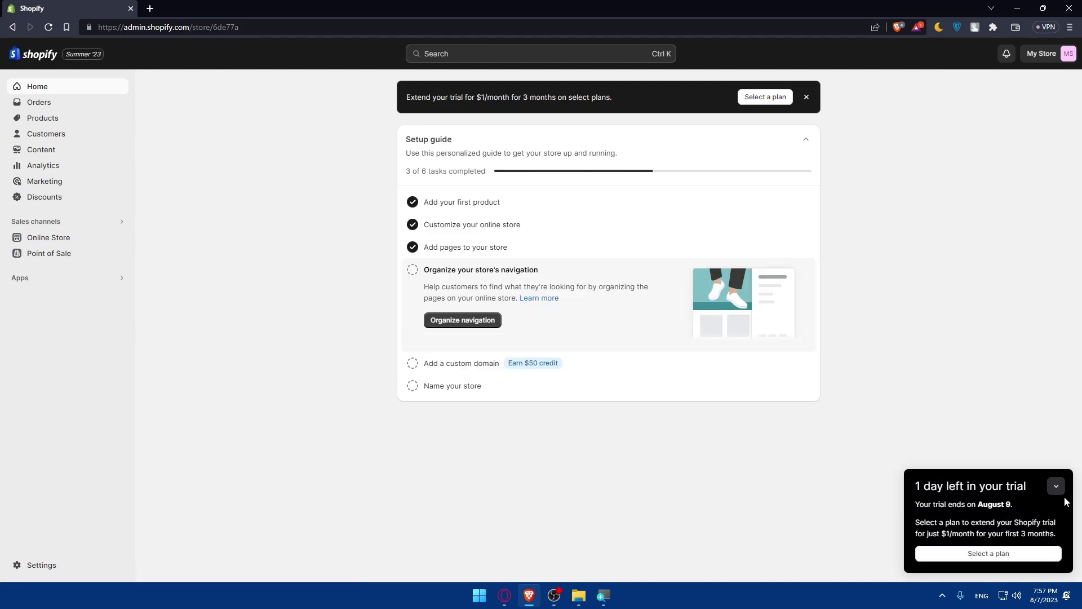
left_click(1056, 486)
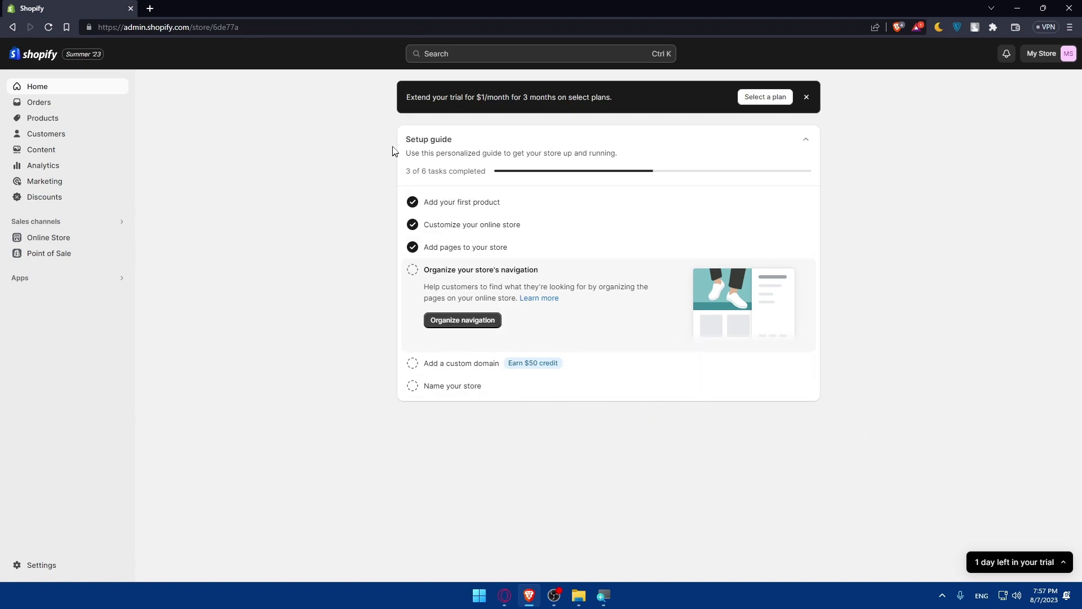
left_click_drag(394, 150, 479, 142)
left_click(347, 164)
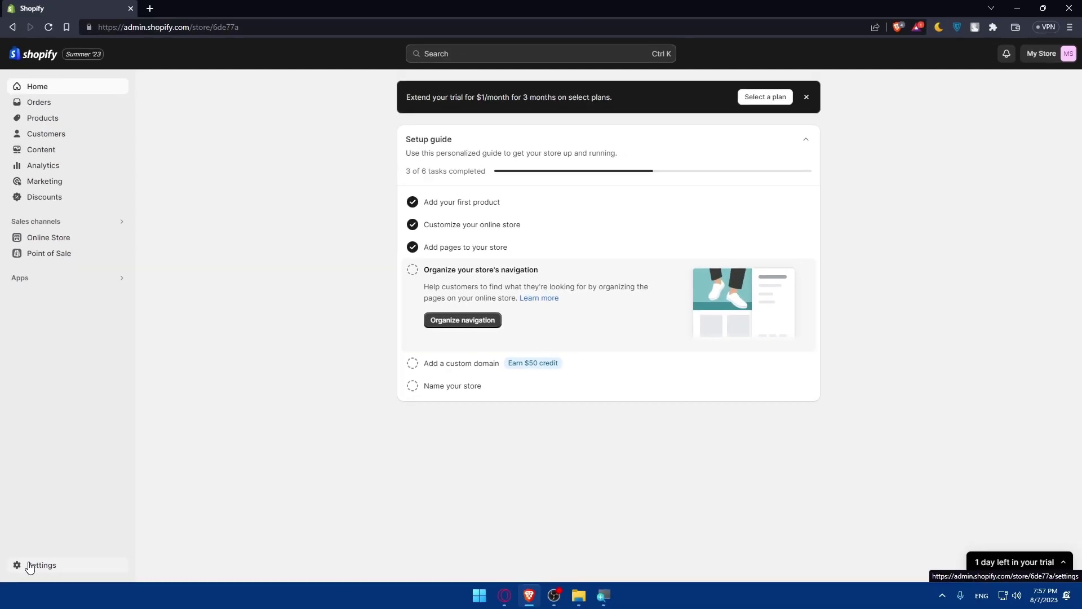
In Settings > Payments, filter third-party providers for 'stri', then return to Payments.
left_click(30, 565)
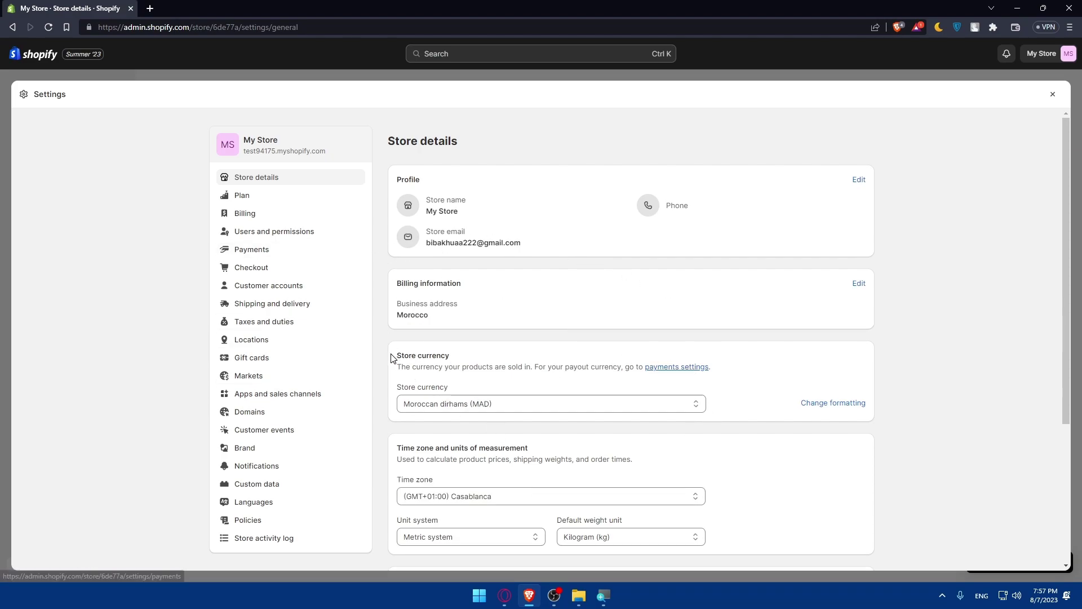
left_click(672, 368)
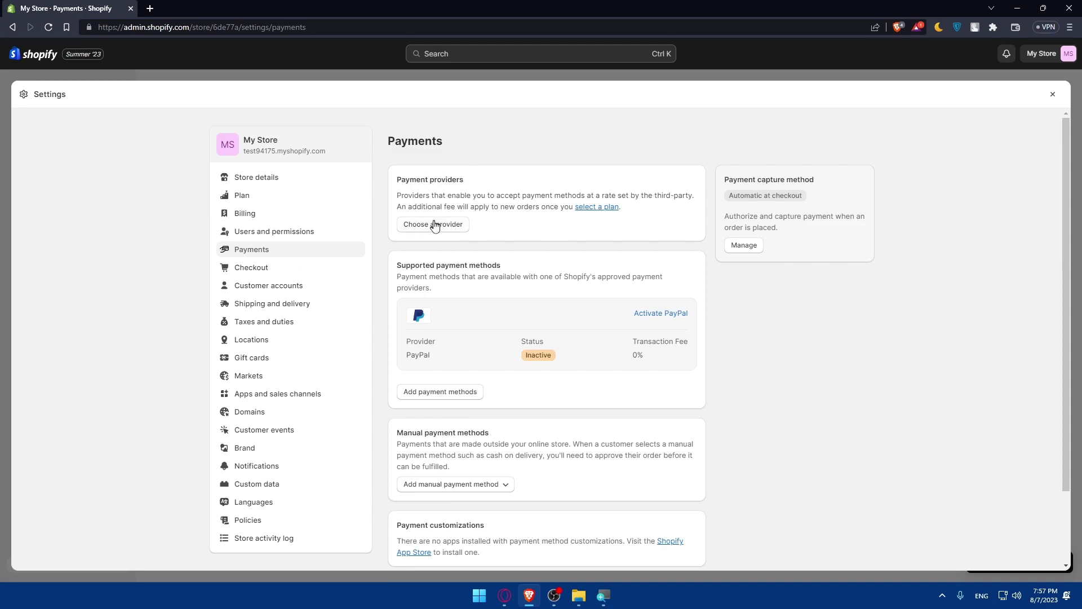
left_click(432, 231)
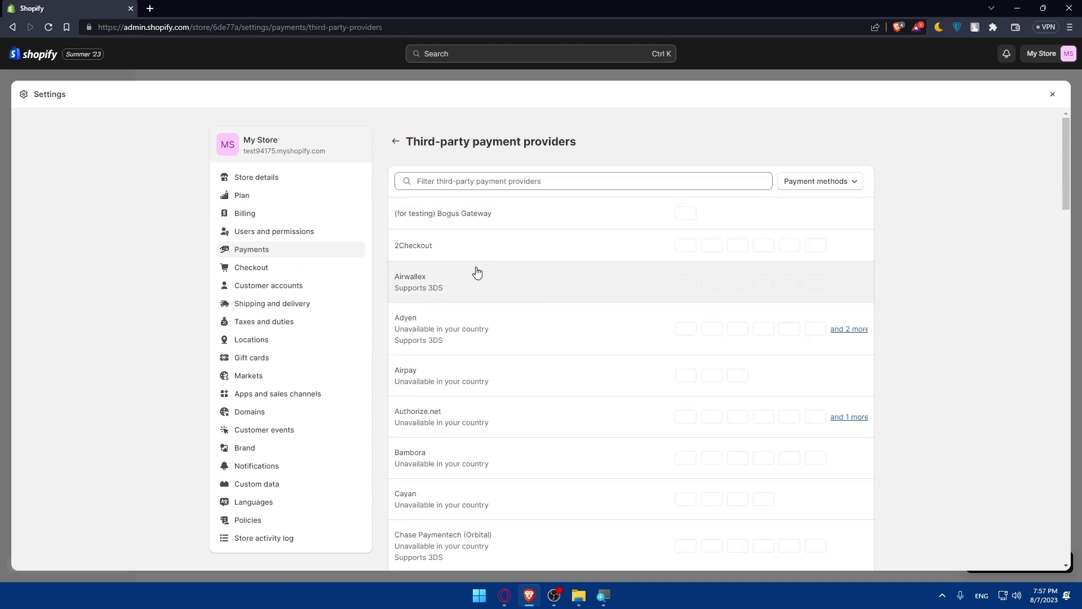
left_click(514, 186)
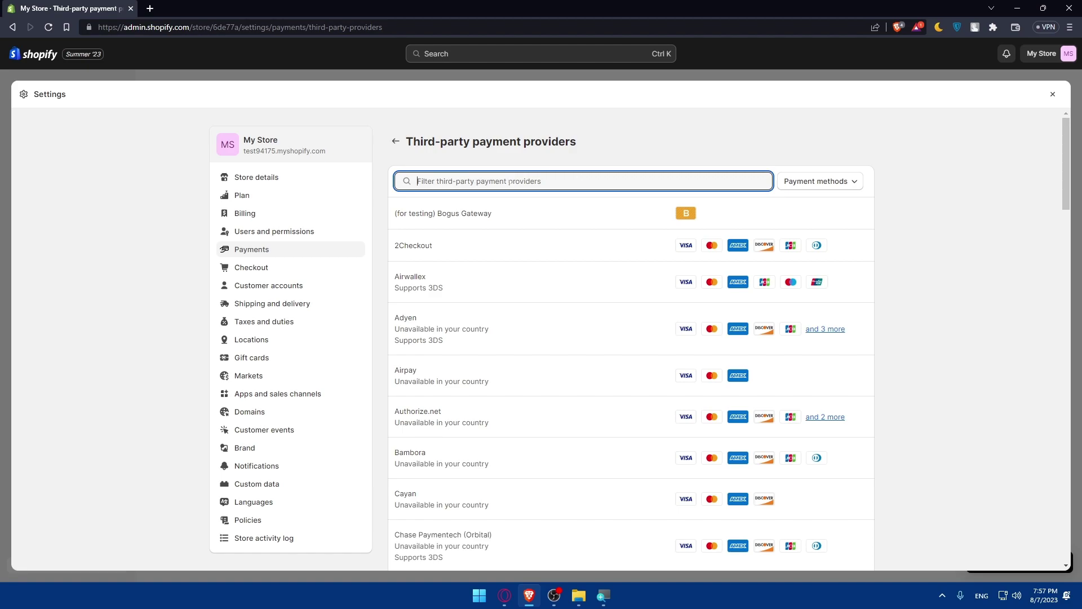
type("stripe")
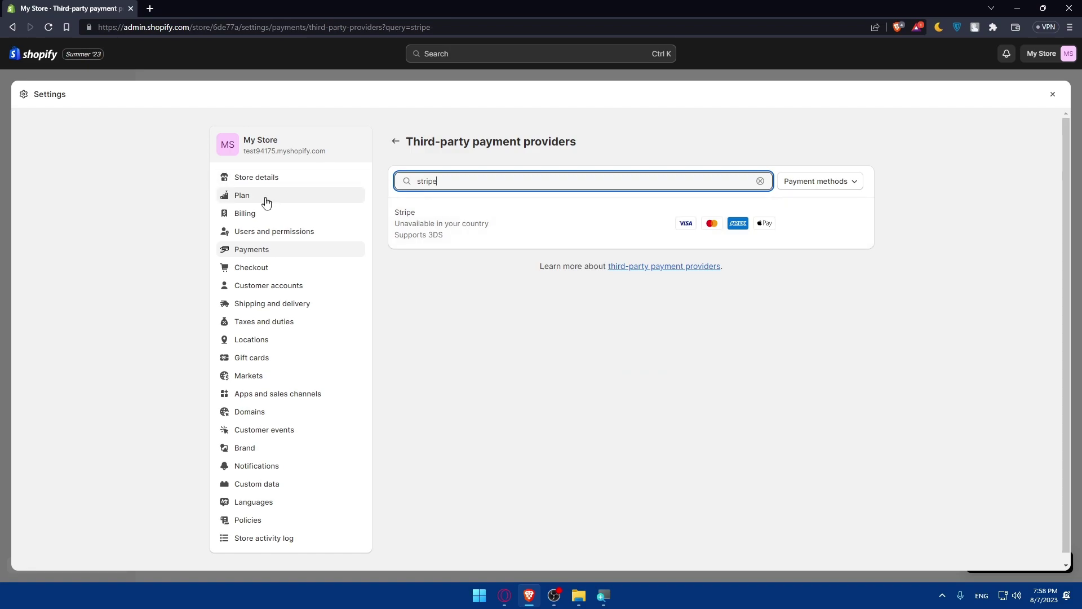
left_click(244, 258)
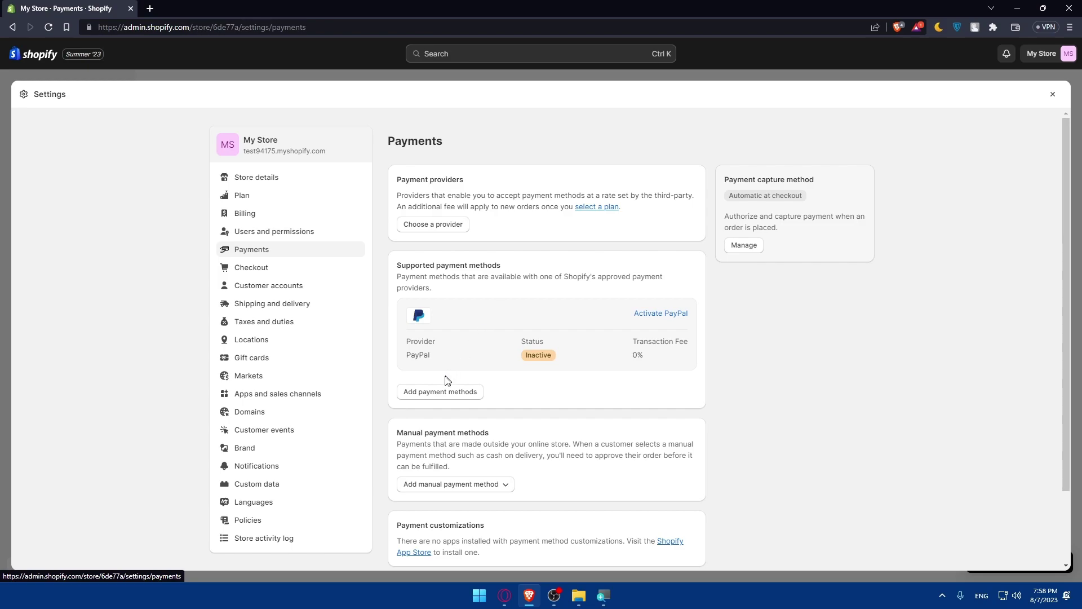
Search Add payment methods for 'stripe' by provider, then go back to Payments.
left_click(444, 391)
left_click(544, 214)
type("stripe")
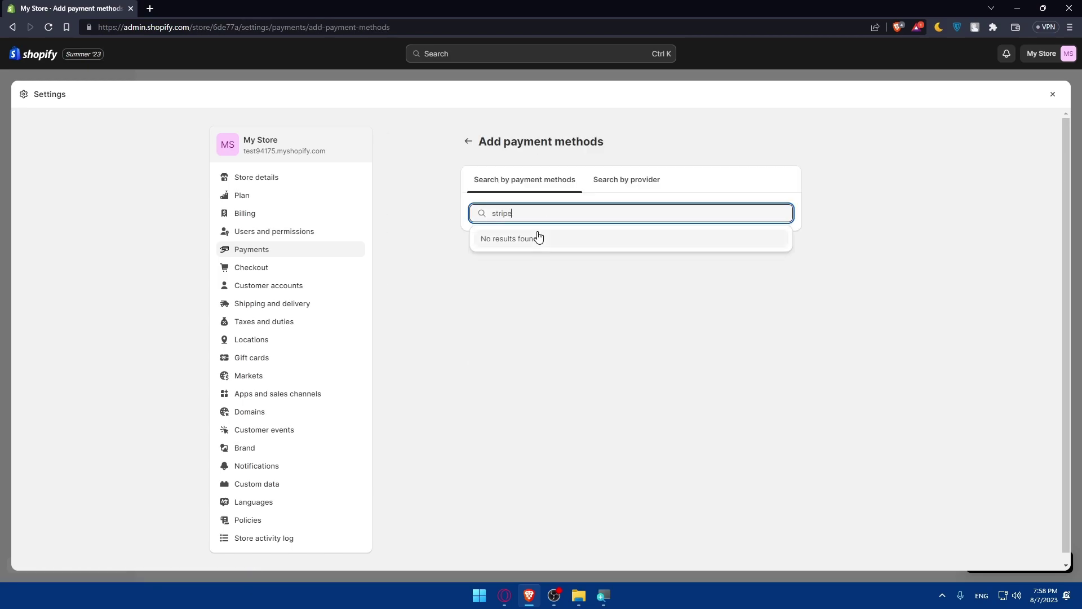
left_click(601, 189)
left_click(543, 213)
type("strip")
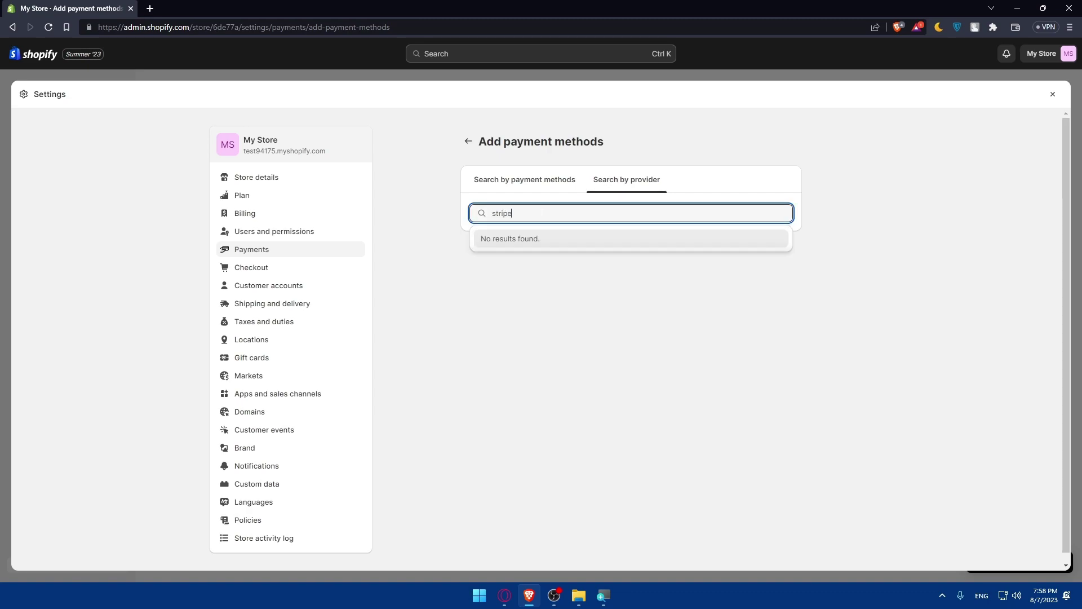
type("e")
key("ctrl+a")
left_click(301, 249)
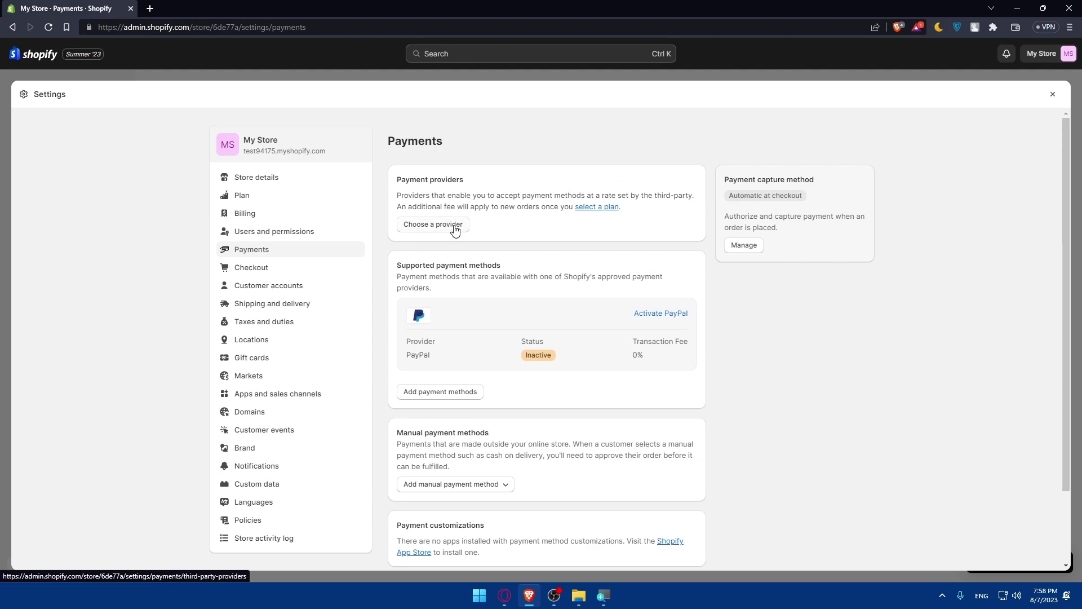
Filter the third-party provider list for 'stri' and select Stripe.
left_click(454, 227)
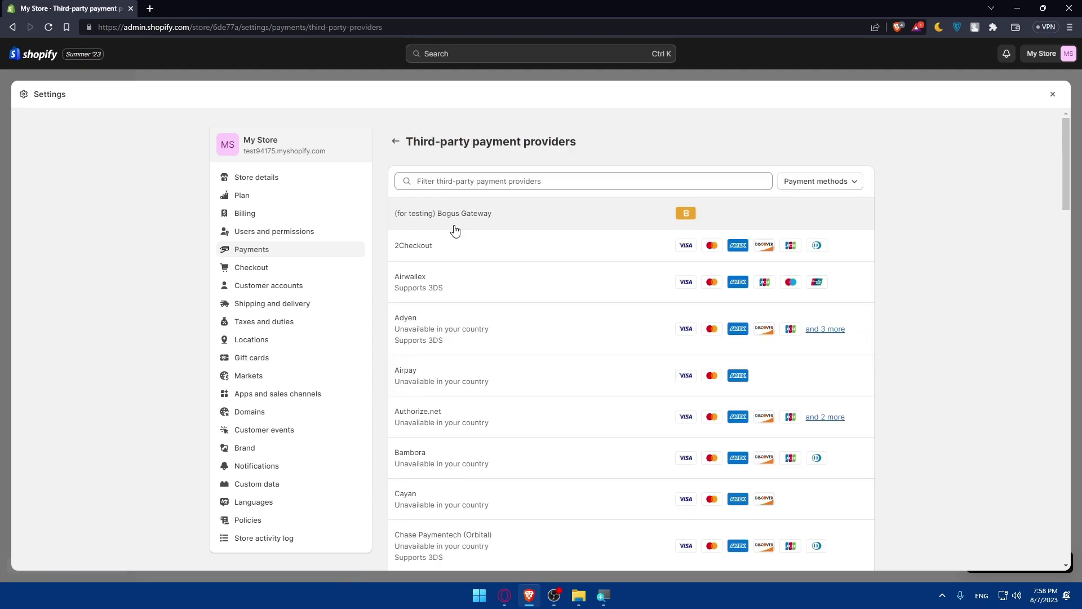
left_click(453, 179)
type("stri")
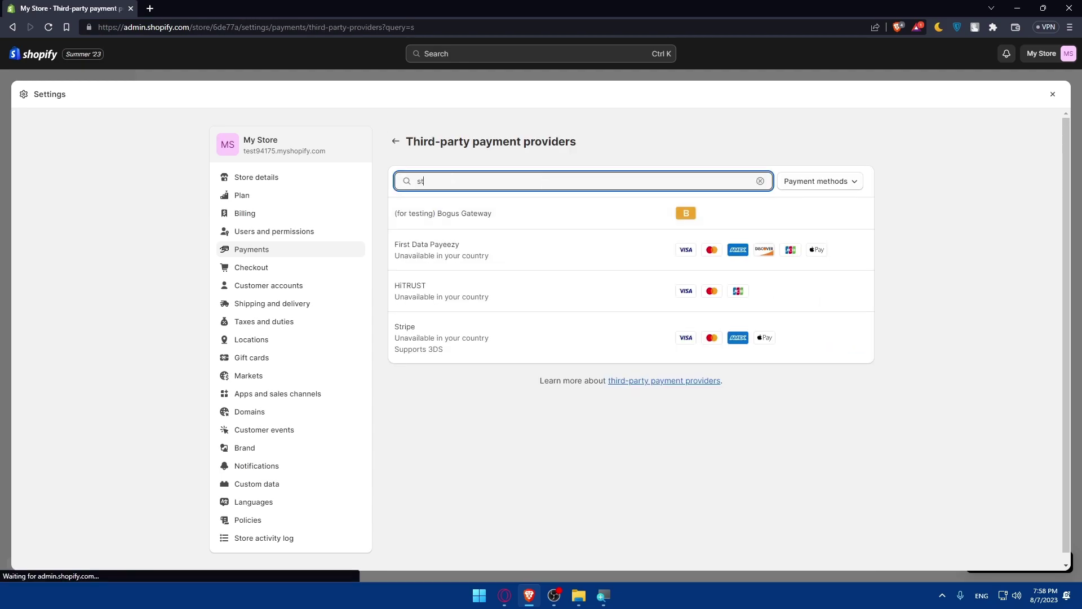
left_click(458, 221)
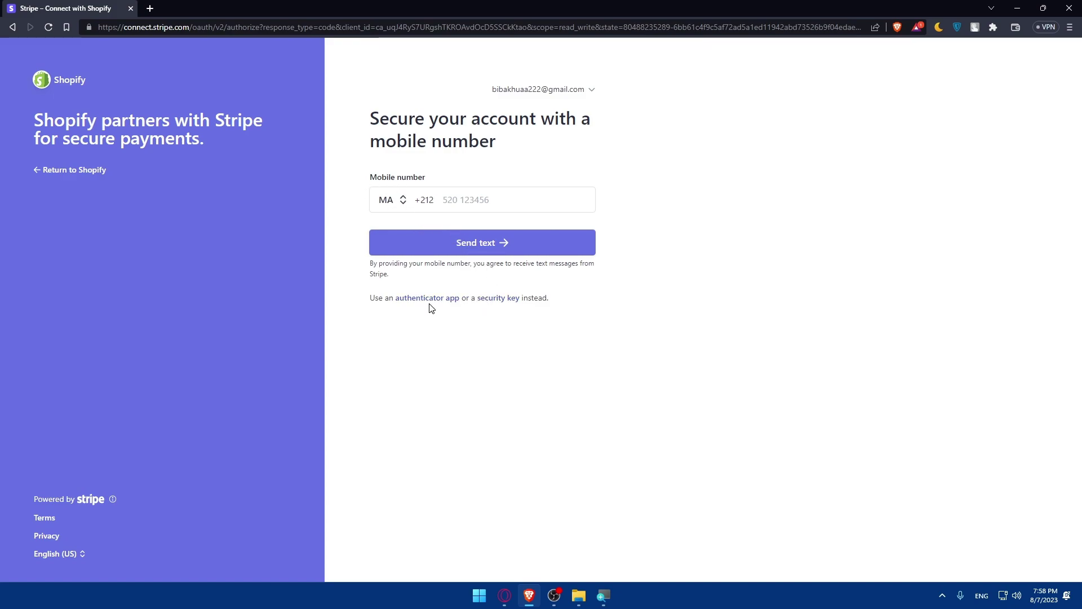
Choose security-key two-step verification in Stripe, confirm, then cancel the USB key prompt.
left_click(490, 298)
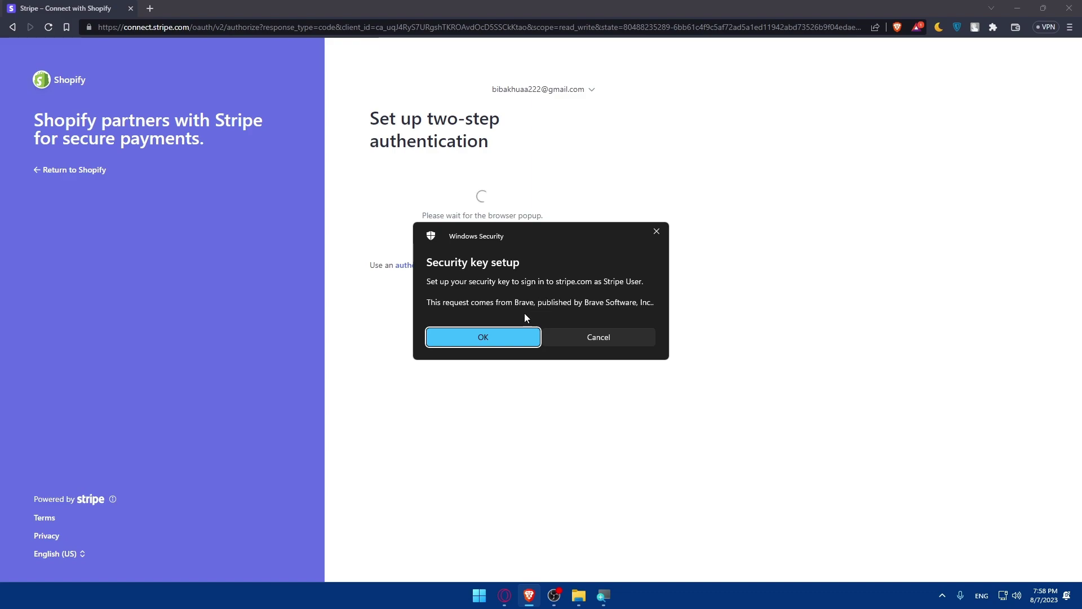
left_click(508, 342)
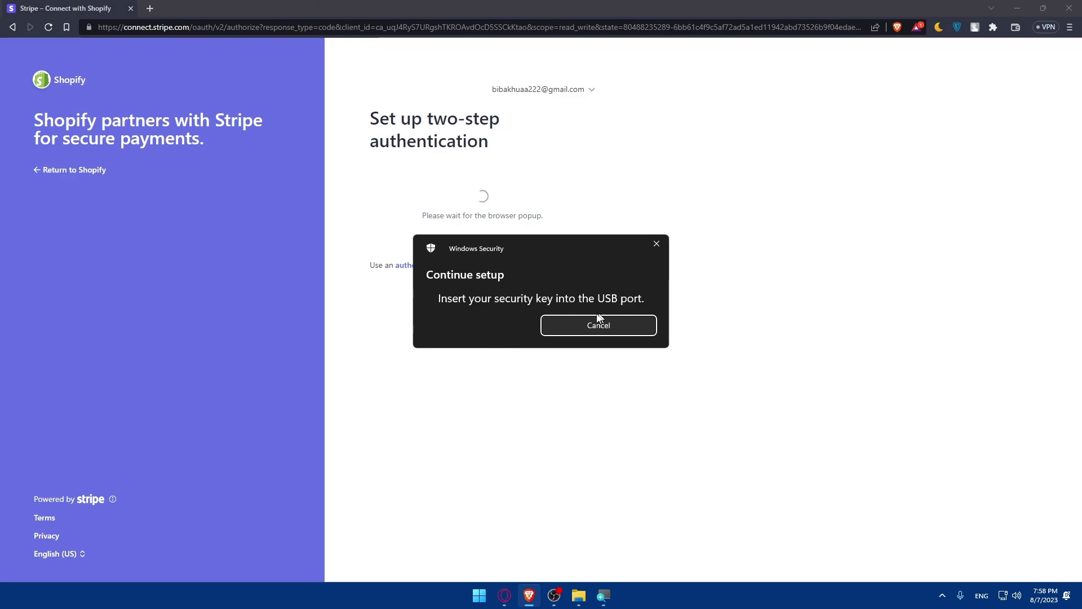
left_click(570, 323)
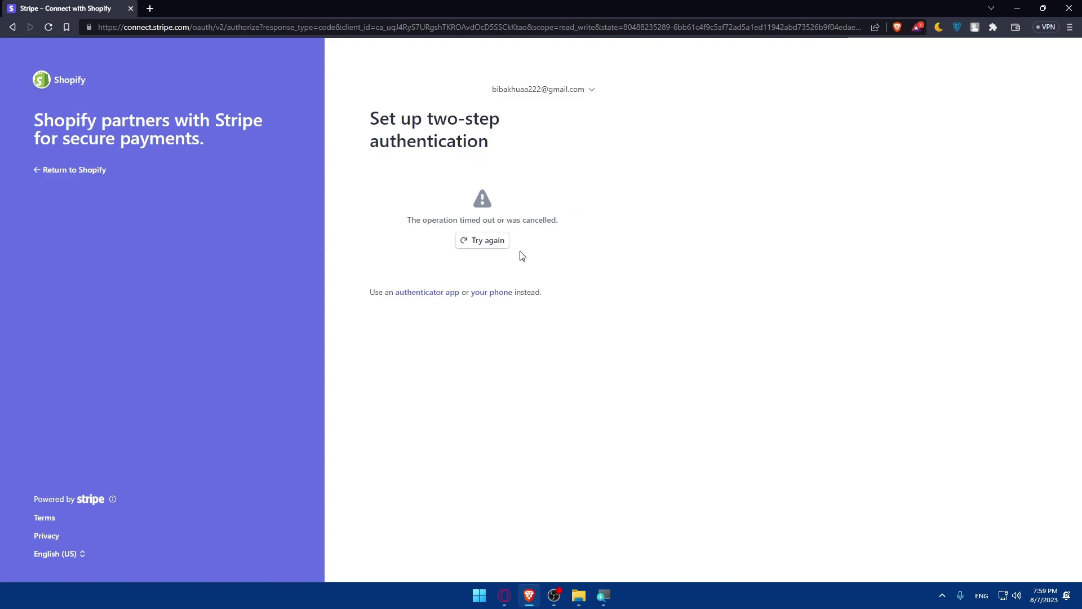
Leave Stripe unconnected and go back to Shopify's Payments settings.
left_click(79, 170)
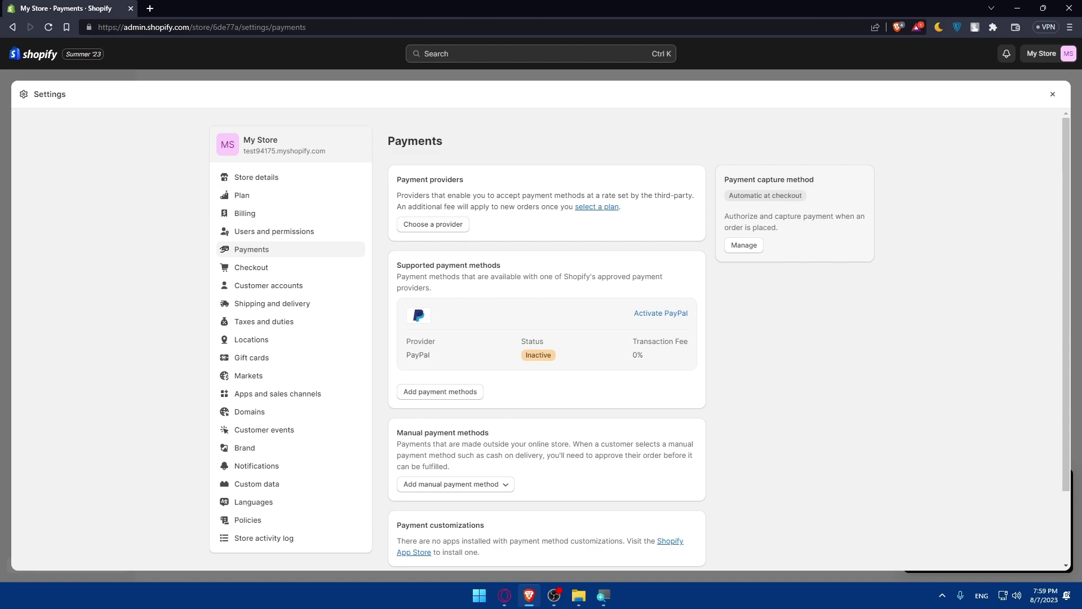
Close settings and start a Buy it now checkout for the Lakers hat from the storefront.
left_click(1053, 94)
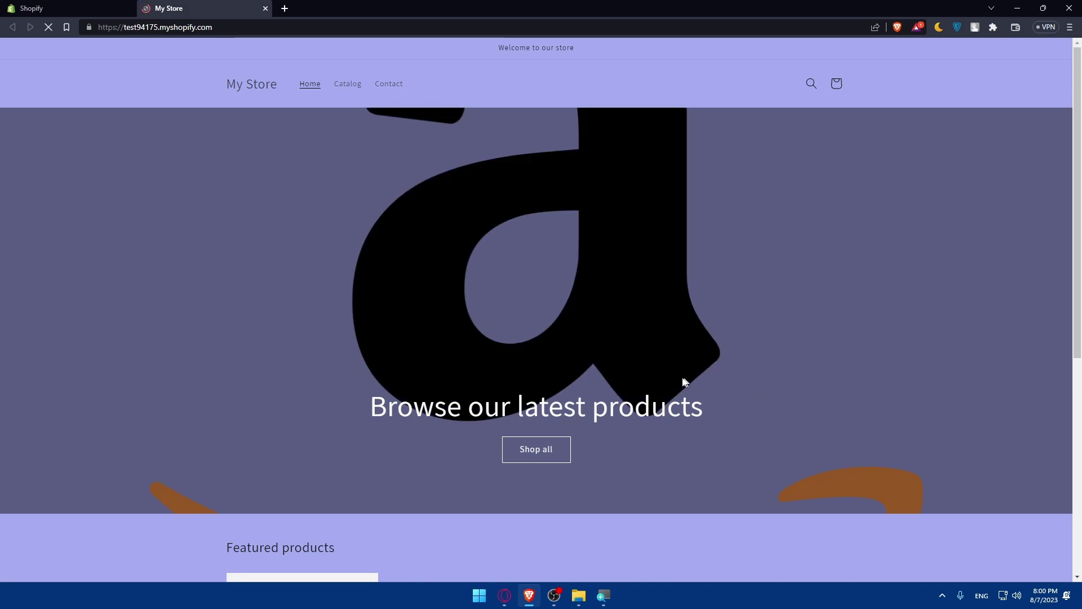
scroll(661, 380, "down", 5)
left_click(269, 361)
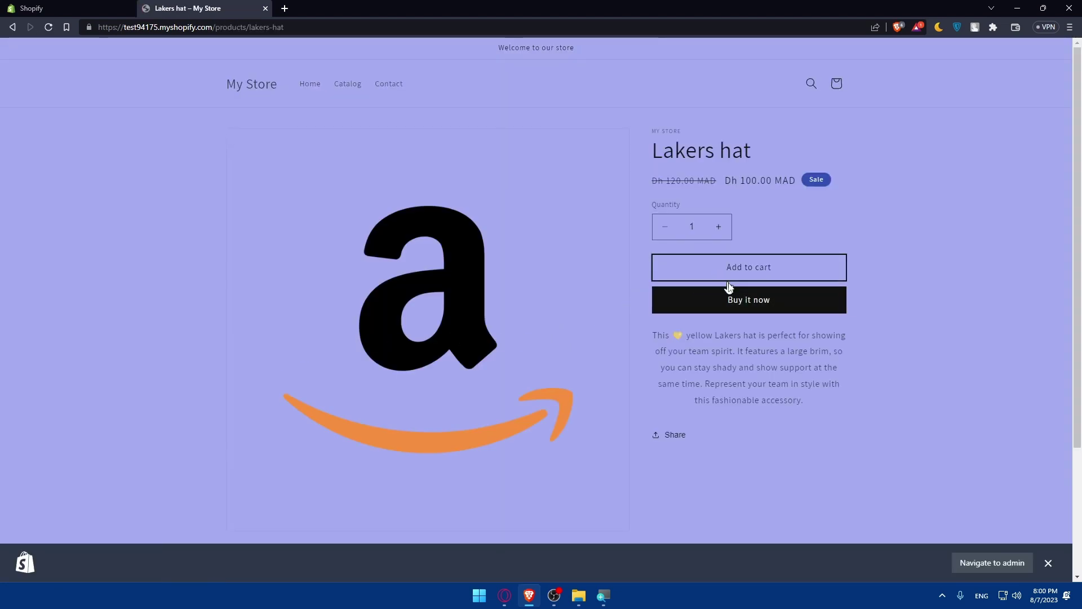
left_click(736, 301)
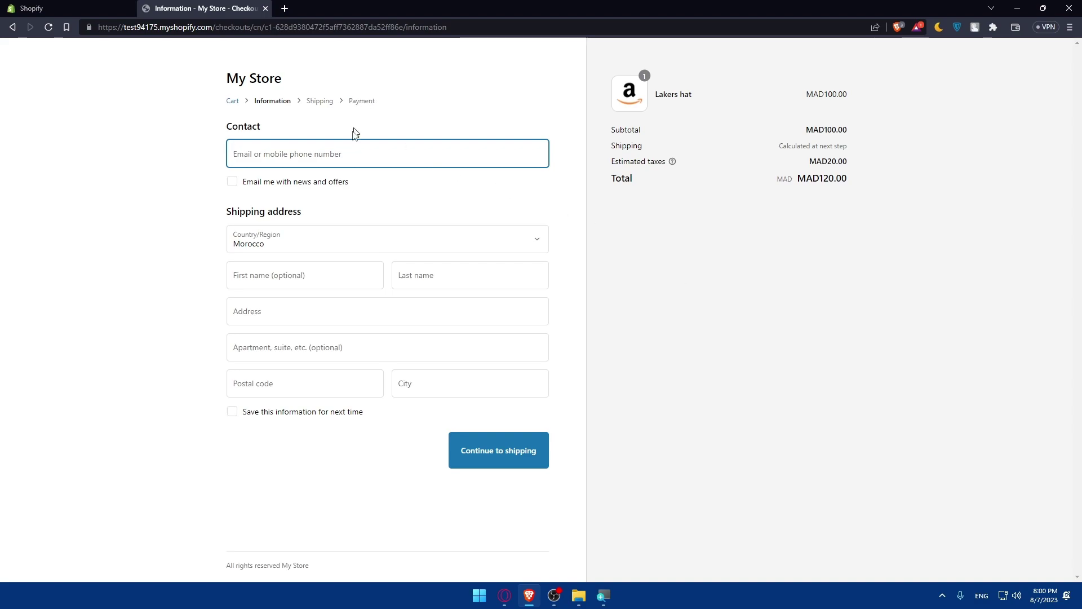
key("alt+Left")
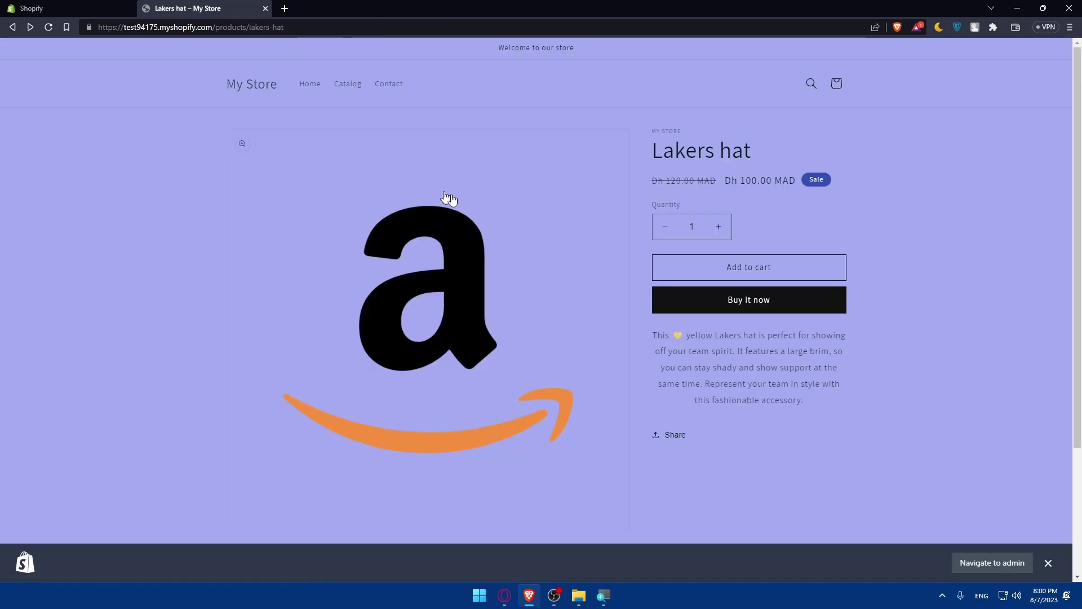